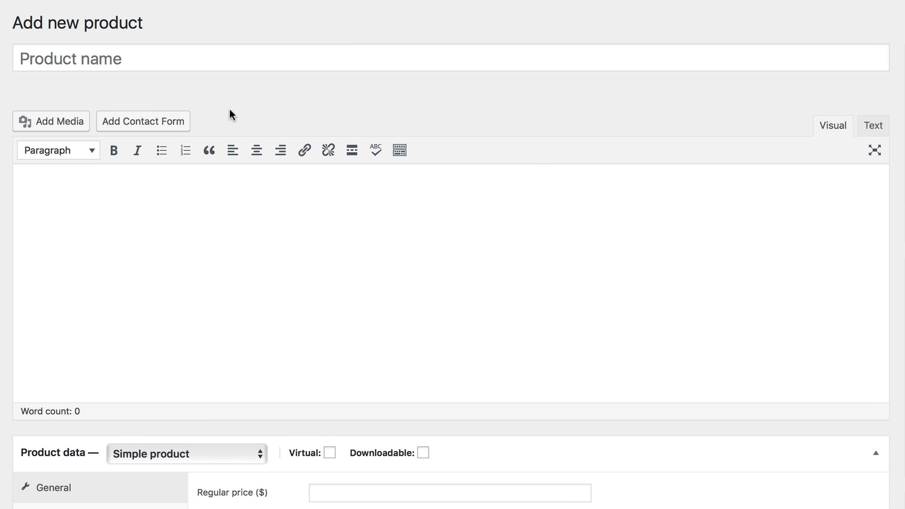
Name the new product Flying Ninja and paste its description into the main content editor
{"action": "left_click", "coordinate": [200, 58]}
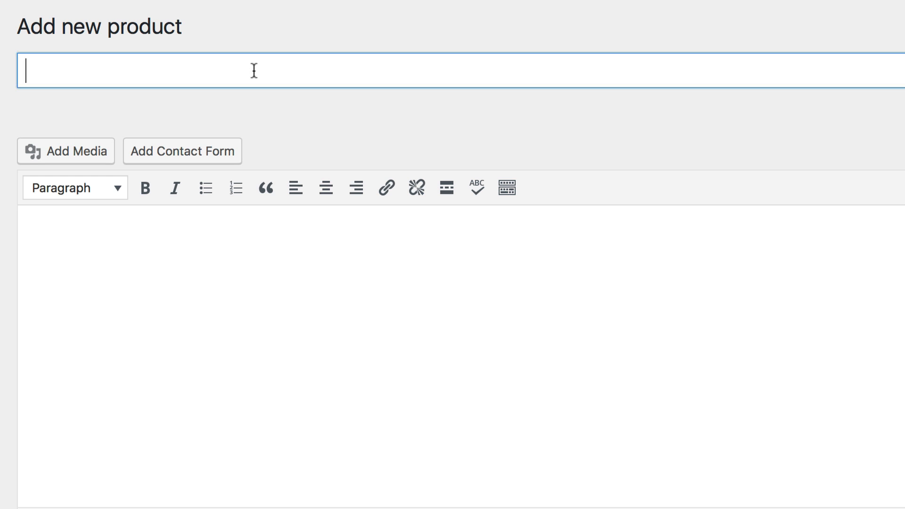
{"action": "type", "text": "Flying Ni"}
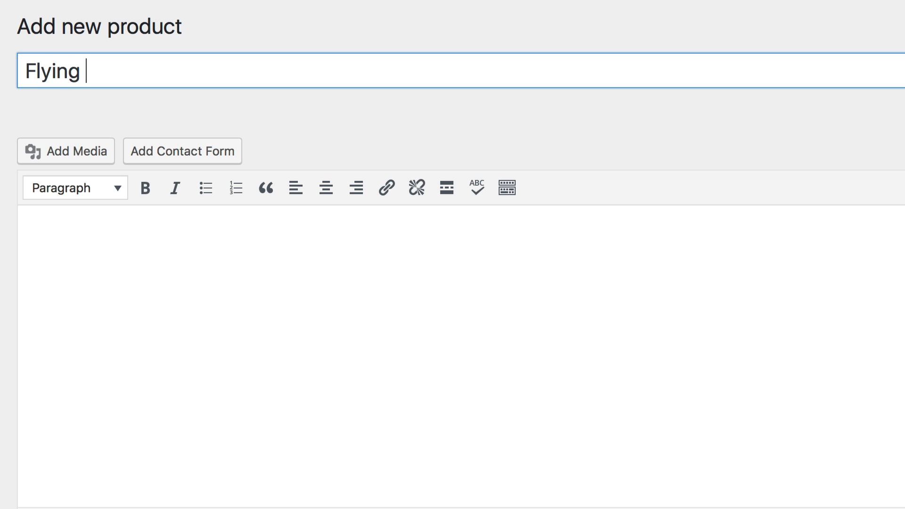
{"action": "type", "text": "nja"}
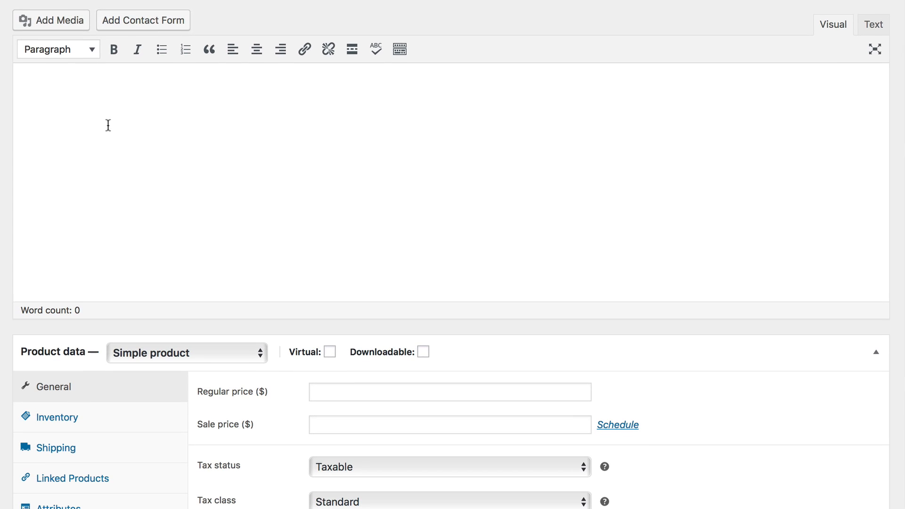
{"action": "left_click", "coordinate": [127, 224]}
{"action": "type", "text": "Spicy jalapeno bacon ipsum dolor amet ea est strip steak picanha, capicola hamburger tri-tip porchetta voluptate corned beef. Drumstick nulla est cillum meatloaf beef ground round cupidatat consequat chuck. Sed ex voluptate officia magna, shoulder meatball. Porchetta in chicken in qui pariatur swine flank. Sunt frankfurter boudin picanha porchetta."}
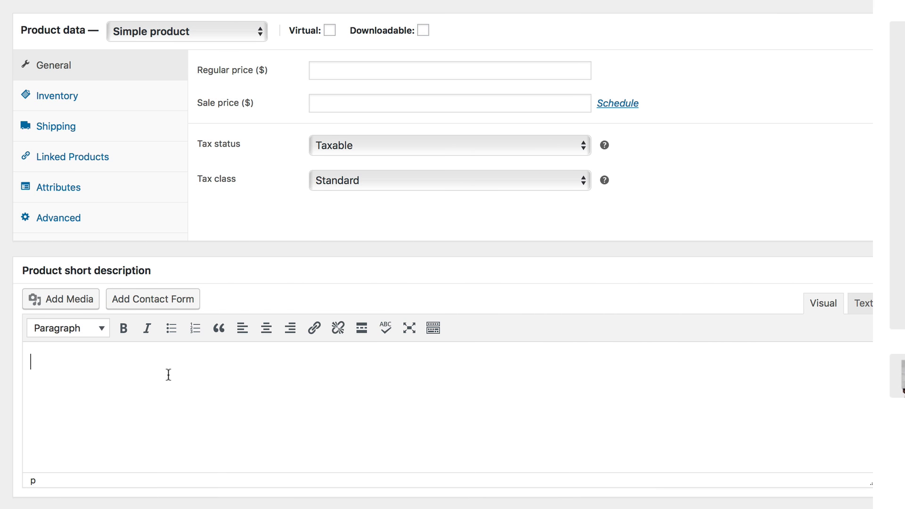
Write the product short description "Just a little short description."
{"action": "type", "text": "Jus"}
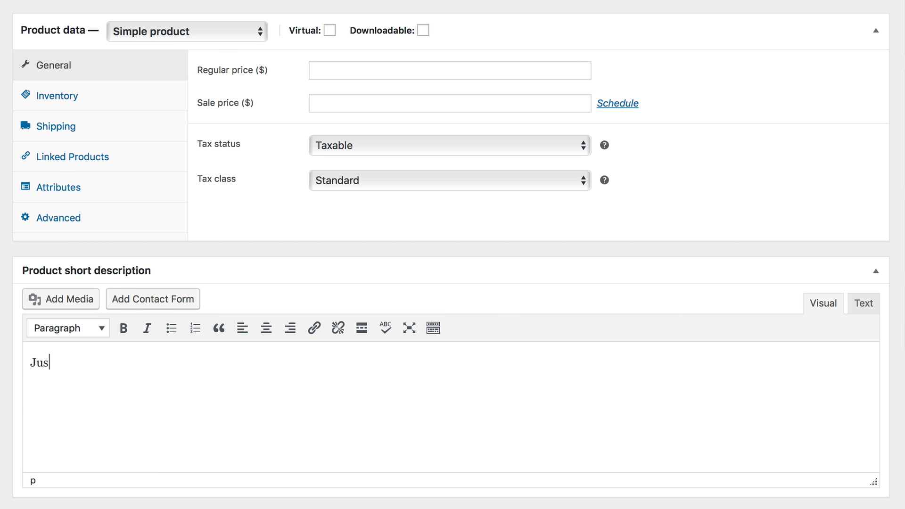
{"action": "type", "text": "t a little short description."}
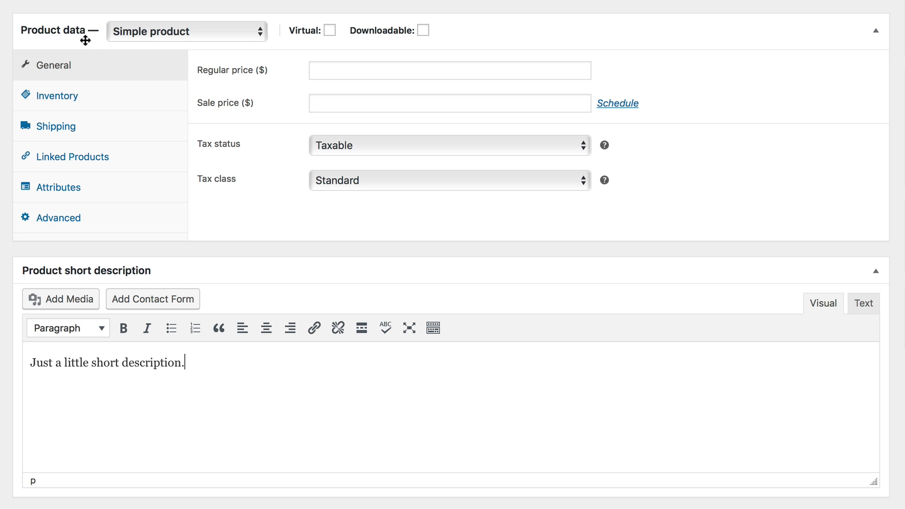
Review the product type choices and the Virtual and Downloadable options, keeping Simple product
{"action": "left_click", "coordinate": [234, 32]}
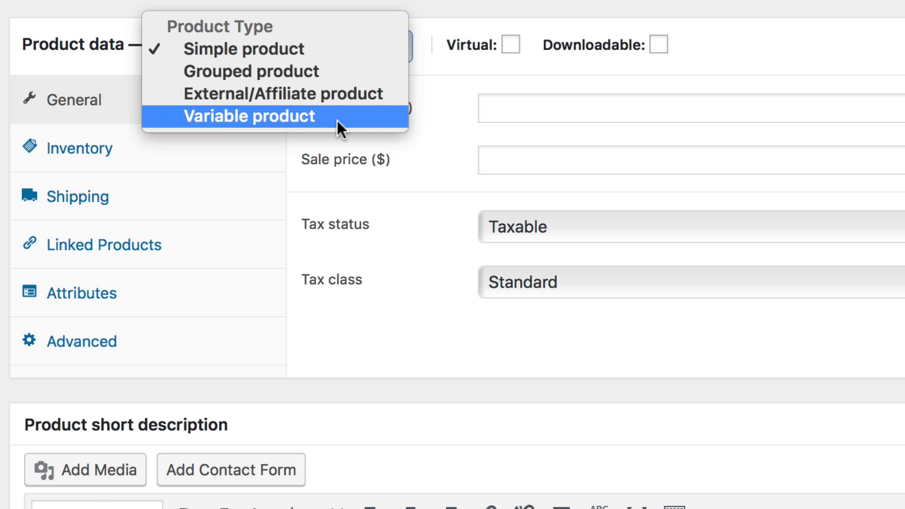
{"action": "left_click", "coordinate": [324, 49]}
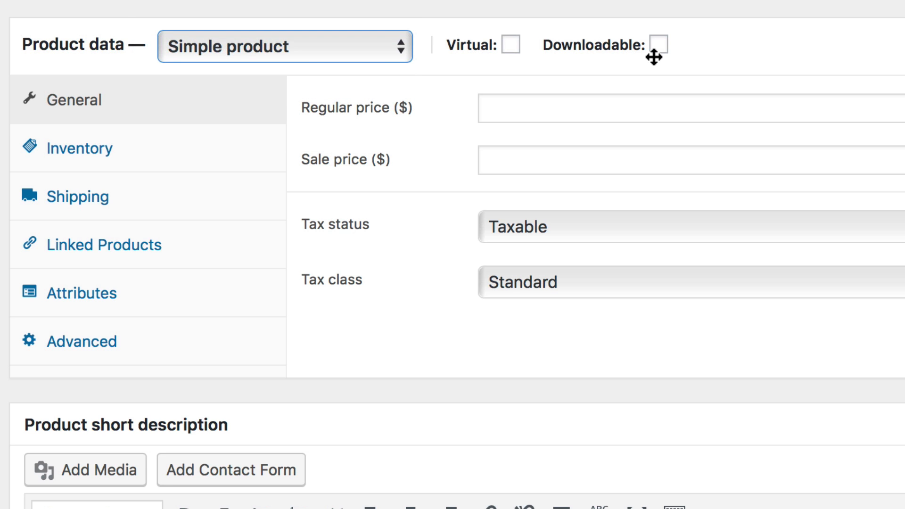
{"action": "mouse_move", "coordinate": [506, 47]}
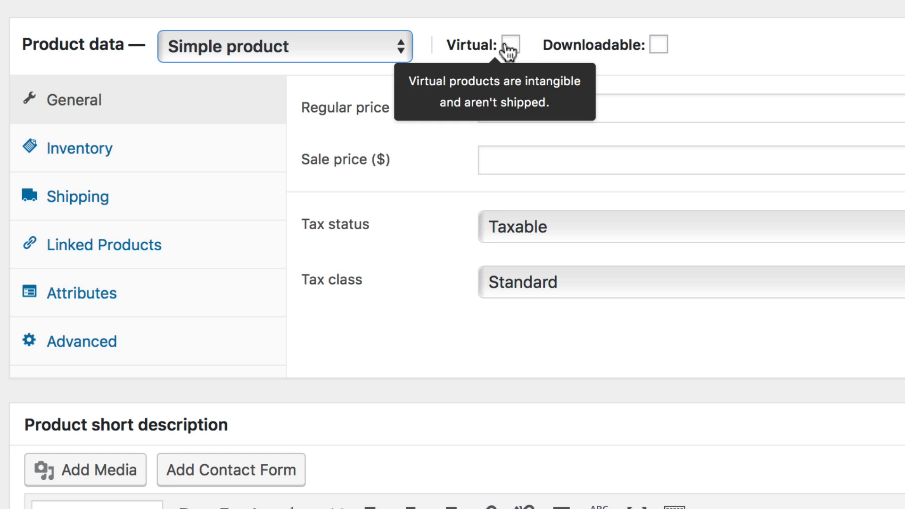
{"action": "mouse_move", "coordinate": [665, 48]}
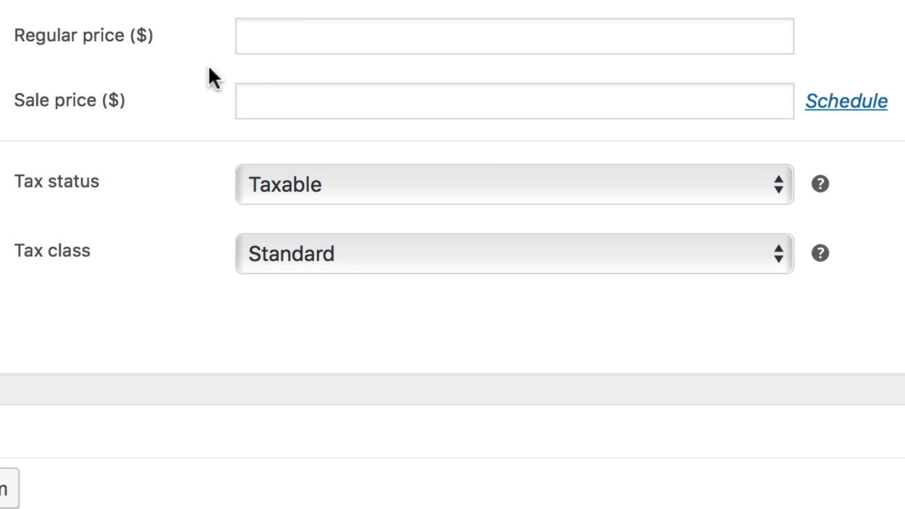
Set the regular price to 16.00 and the sale price to 10.00
{"action": "left_click", "coordinate": [277, 36]}
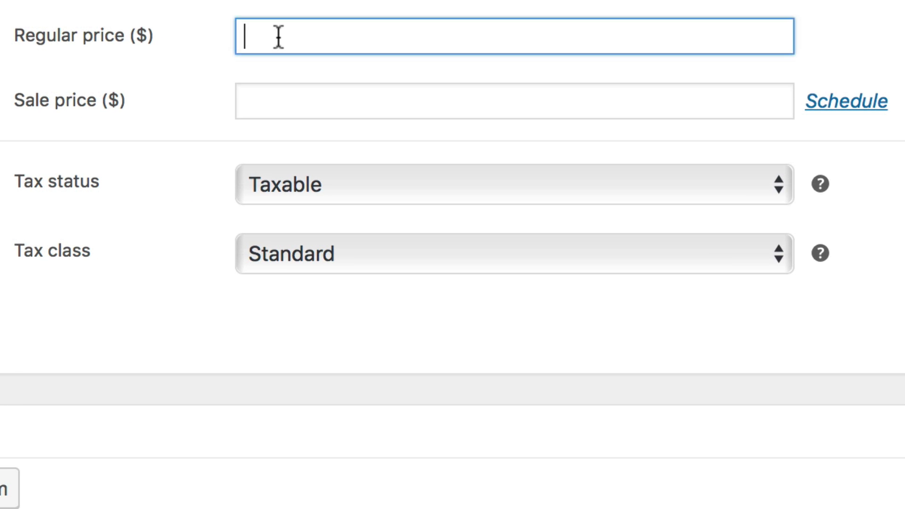
{"action": "type", "text": "16.00"}
{"action": "left_click", "coordinate": [277, 97]}
{"action": "type", "text": "10.00"}
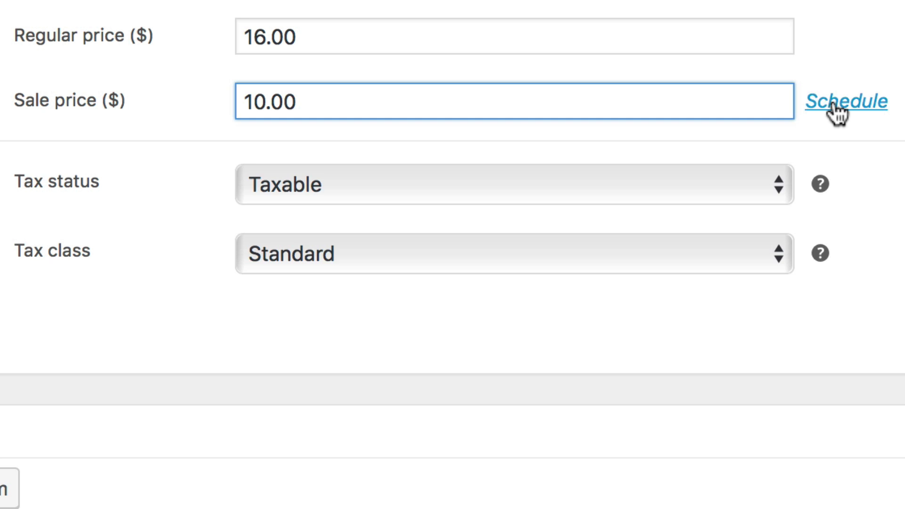
Schedule sale price dates from 2017-04-01 to 2017-04-01, then cancel the schedule
{"action": "left_click", "coordinate": [820, 102]}
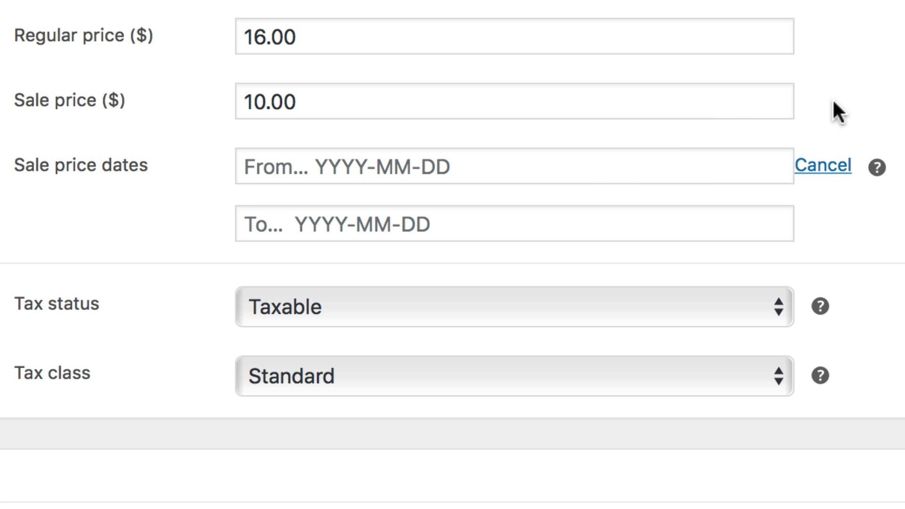
{"action": "left_click", "coordinate": [630, 170]}
{"action": "left_click", "coordinate": [537, 316]}
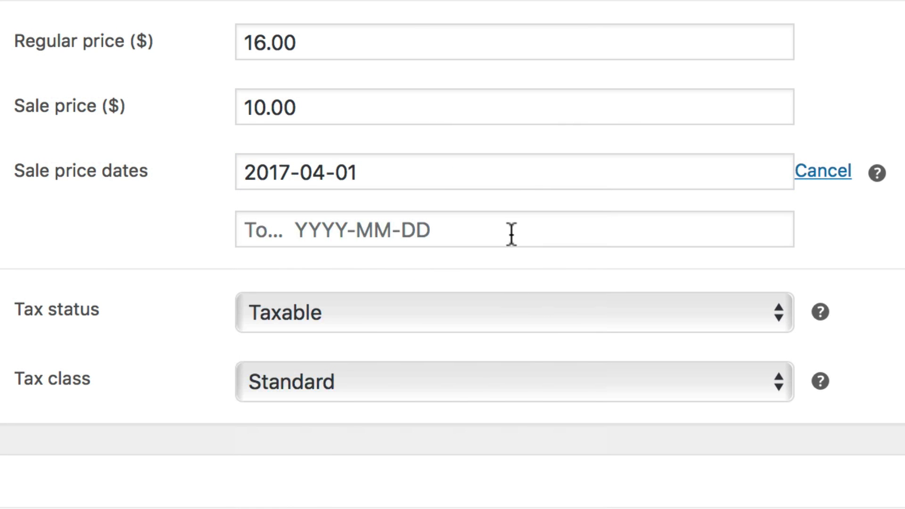
{"action": "left_click", "coordinate": [511, 232]}
{"action": "left_click", "coordinate": [526, 367]}
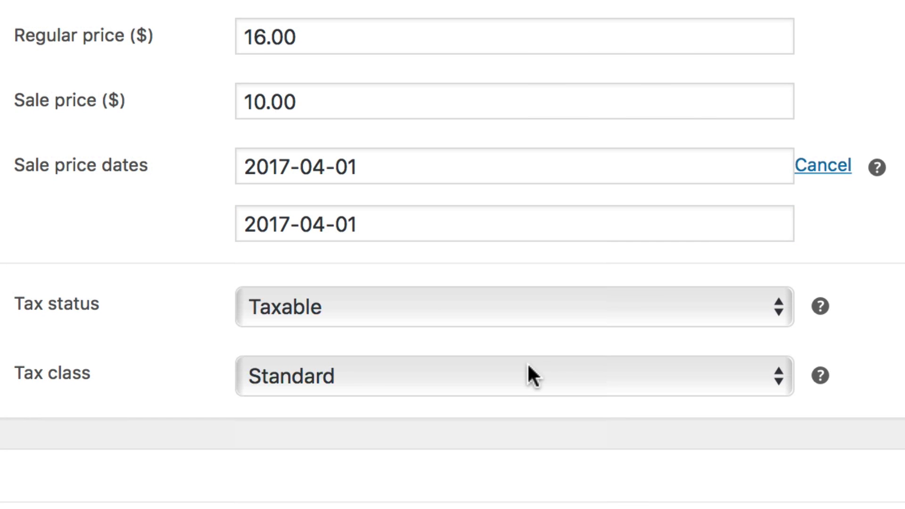
{"action": "left_click", "coordinate": [808, 167]}
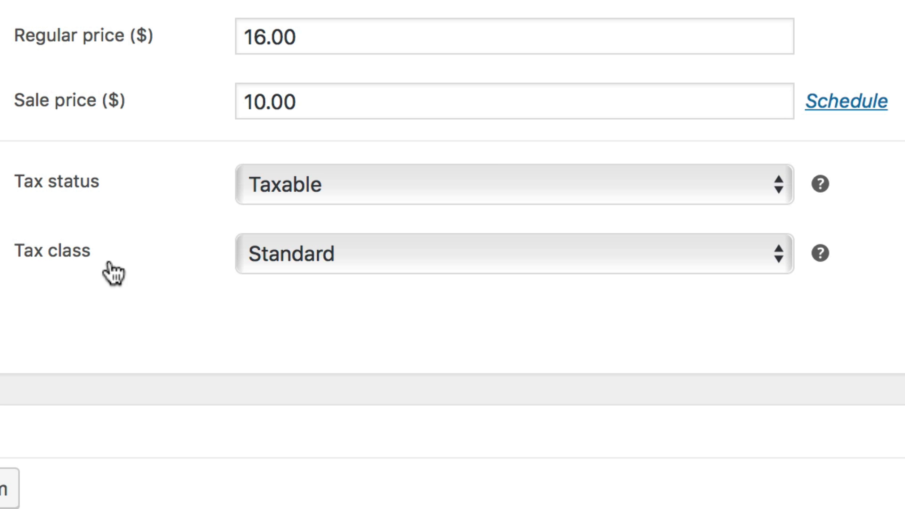
Review the tax status and tax class options, keeping Taxable and Standard
{"action": "left_click", "coordinate": [406, 176]}
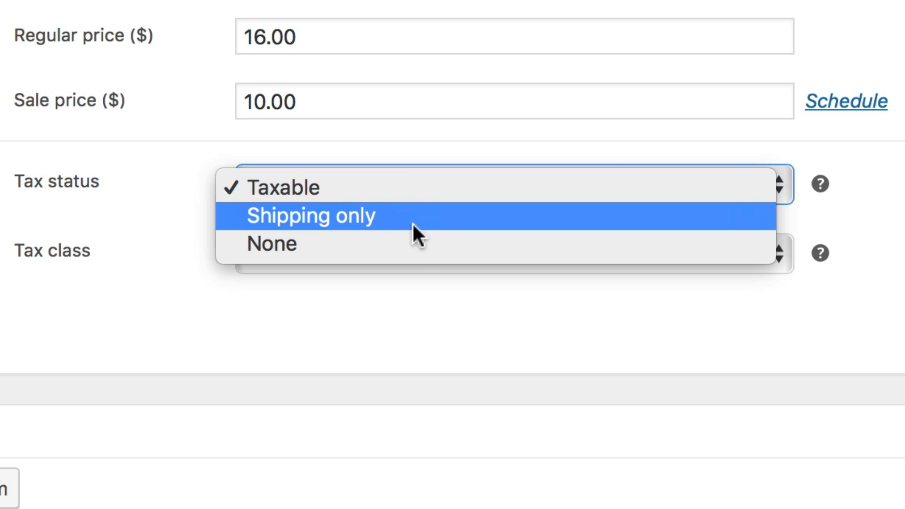
{"action": "left_click", "coordinate": [431, 194]}
{"action": "left_click", "coordinate": [451, 252]}
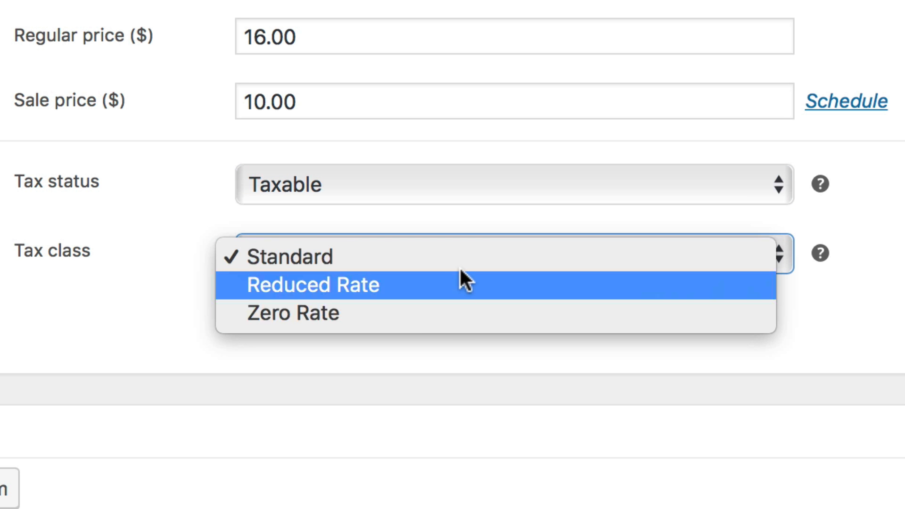
{"action": "left_click", "coordinate": [464, 259]}
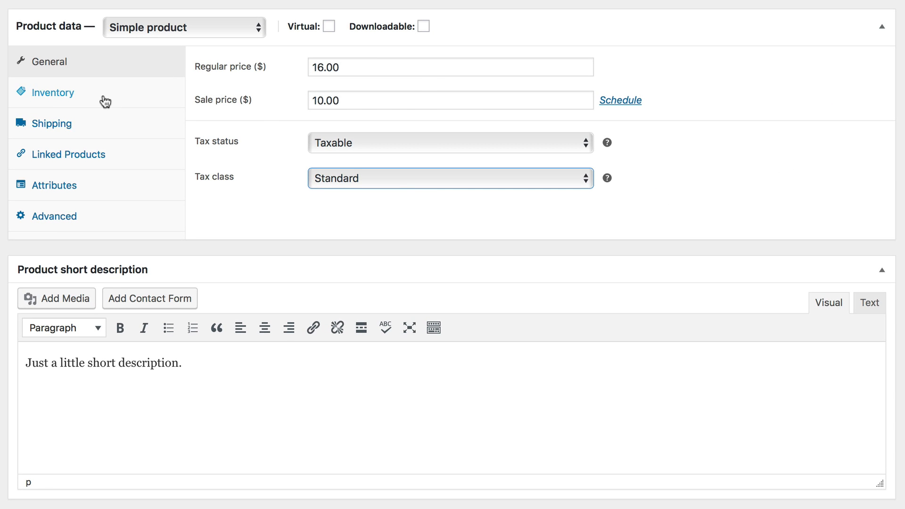
Enable stock management in the inventory settings with a stock quantity of 10, backorders set to Allow and status In stock
{"action": "left_click", "coordinate": [103, 98]}
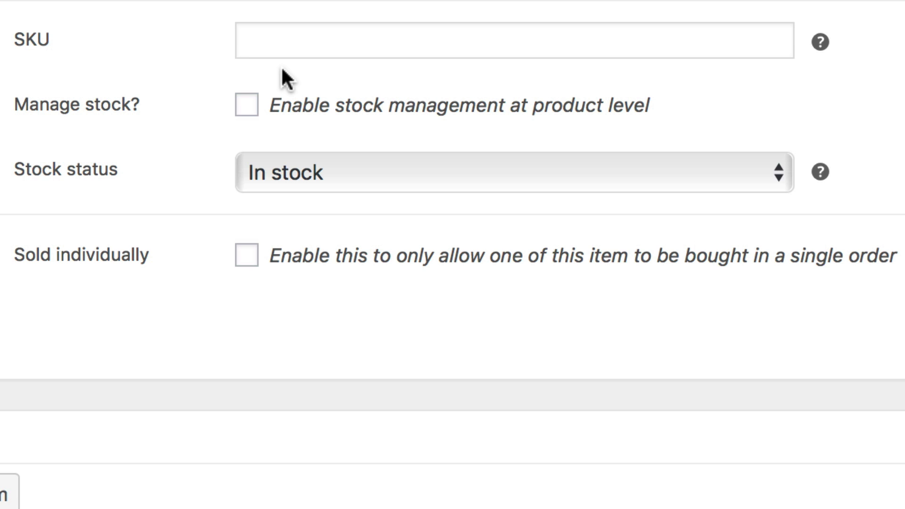
{"action": "left_click", "coordinate": [246, 104]}
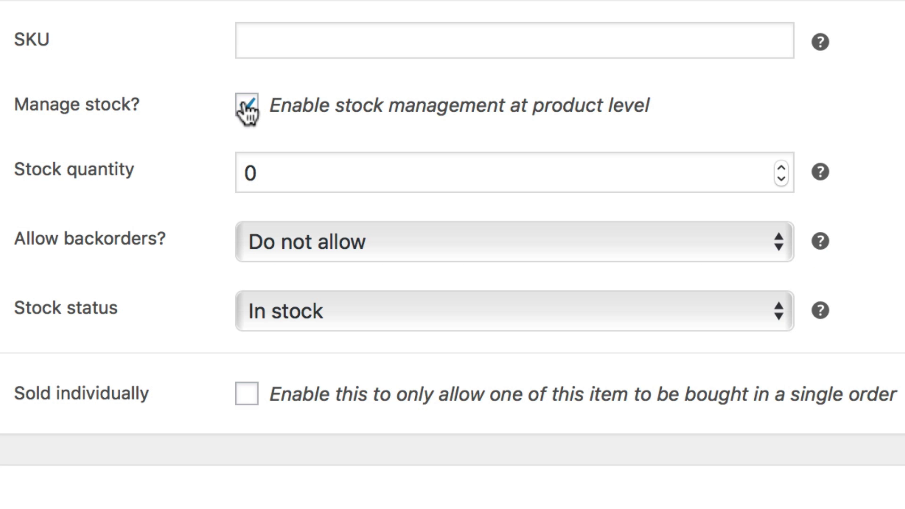
{"action": "left_click", "coordinate": [261, 169]}
{"action": "double_click", "coordinate": [261, 169]}
{"action": "type", "text": "10"}
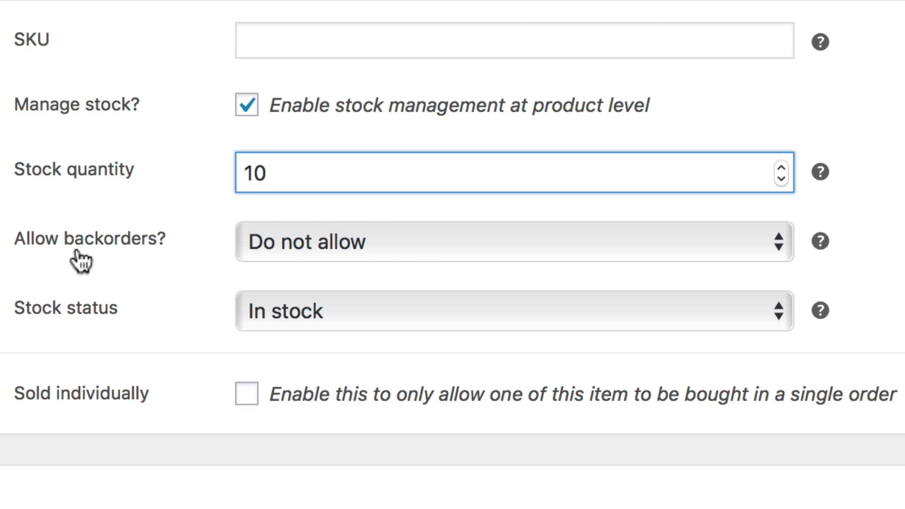
{"action": "left_click", "coordinate": [414, 243]}
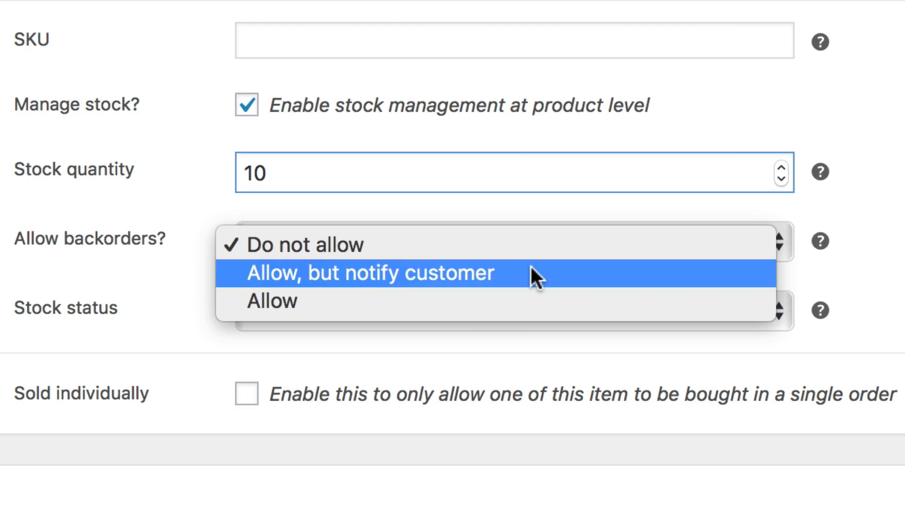
{"action": "left_click", "coordinate": [519, 309]}
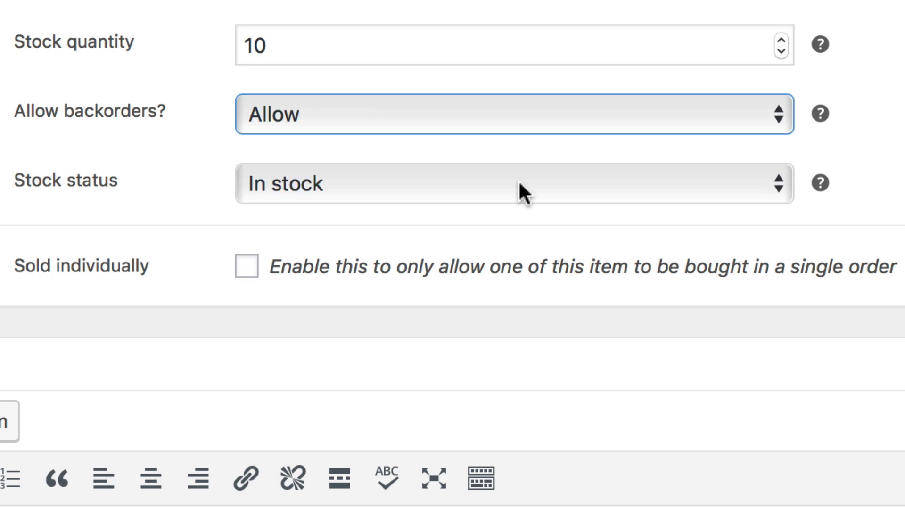
{"action": "left_click", "coordinate": [523, 190]}
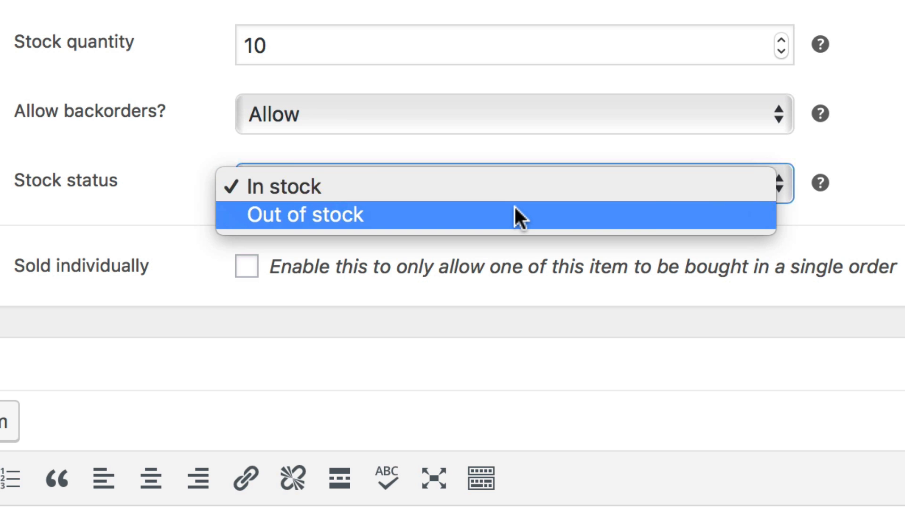
{"action": "left_click", "coordinate": [520, 188]}
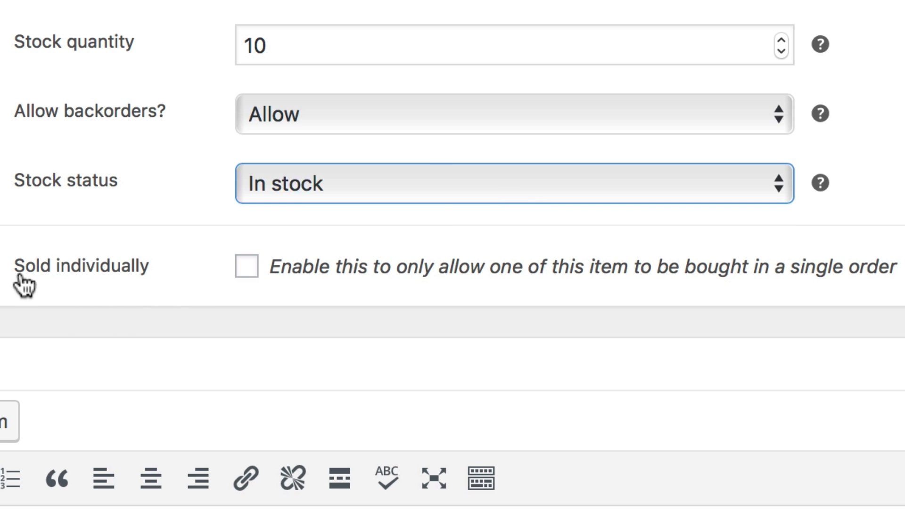
Toggle the Sold individually and Virtual options on and off
{"action": "left_click", "coordinate": [246, 268]}
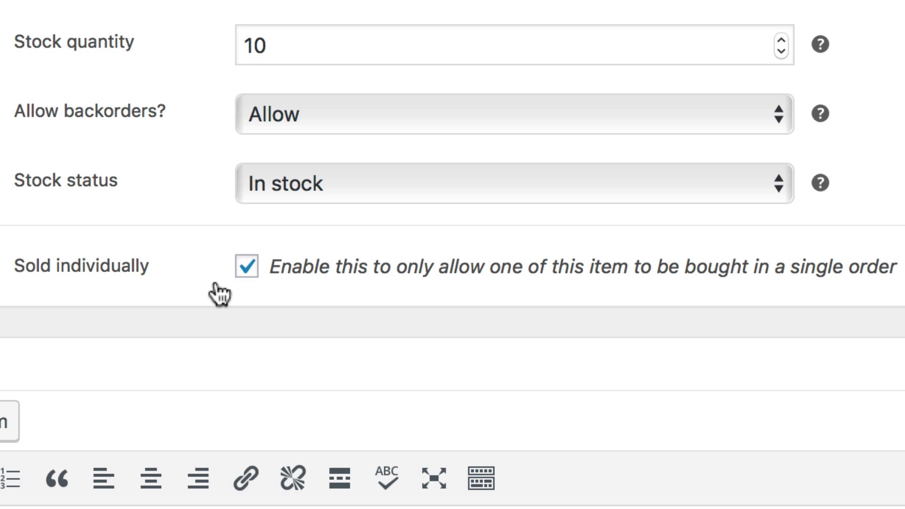
{"action": "left_click", "coordinate": [246, 270]}
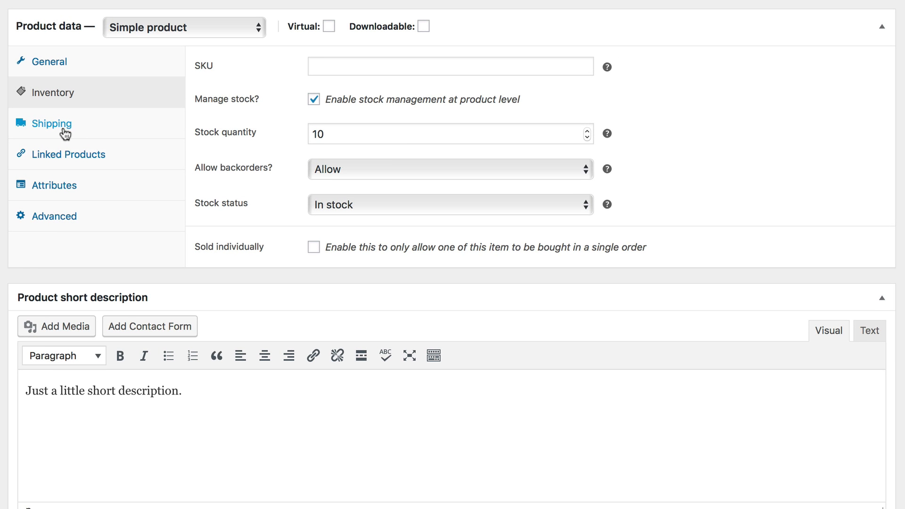
{"action": "left_click", "coordinate": [329, 26]}
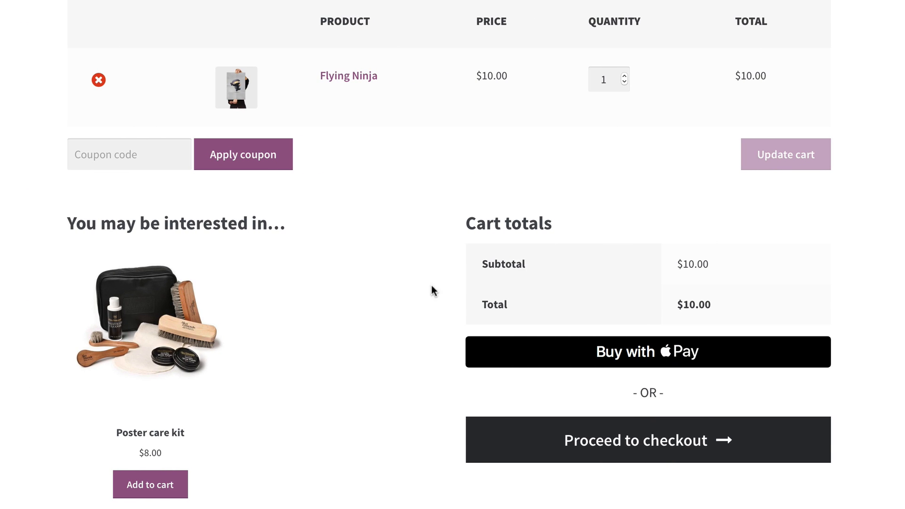
Proceed from the storefront cart to checkout and scroll through the billing details and payment options
{"action": "left_click", "coordinate": [613, 450]}
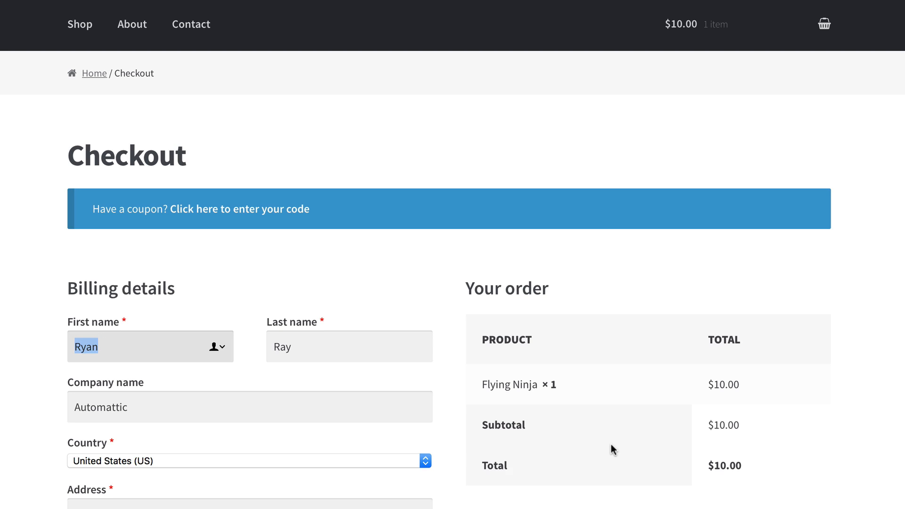
{"action": "scroll", "coordinate": [613, 449], "scroll_direction": "down", "scroll_amount": 5}
{"action": "scroll", "coordinate": [613, 450], "scroll_direction": "down", "scroll_amount": 1}
{"action": "left_click", "coordinate": [613, 443]}
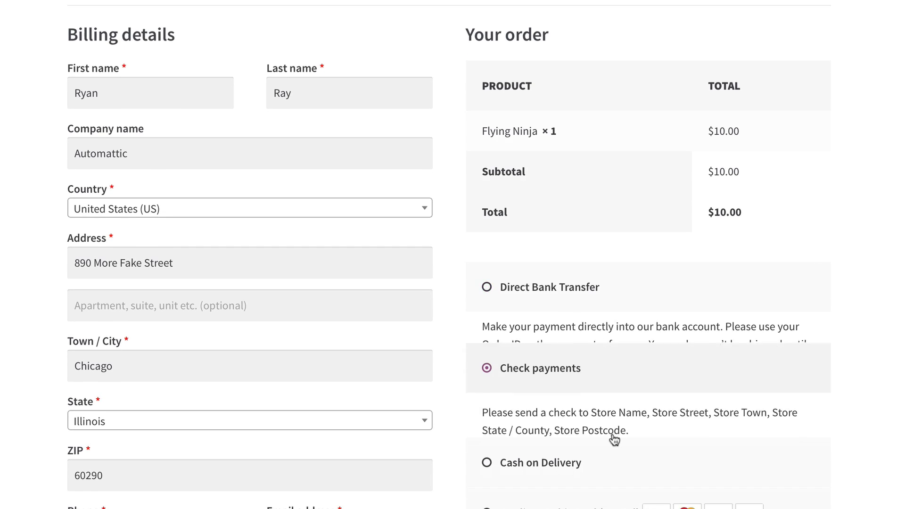
{"action": "scroll", "coordinate": [612, 438], "scroll_direction": "down", "scroll_amount": 4}
{"action": "scroll", "coordinate": [612, 438], "scroll_direction": "down", "scroll_amount": 3}
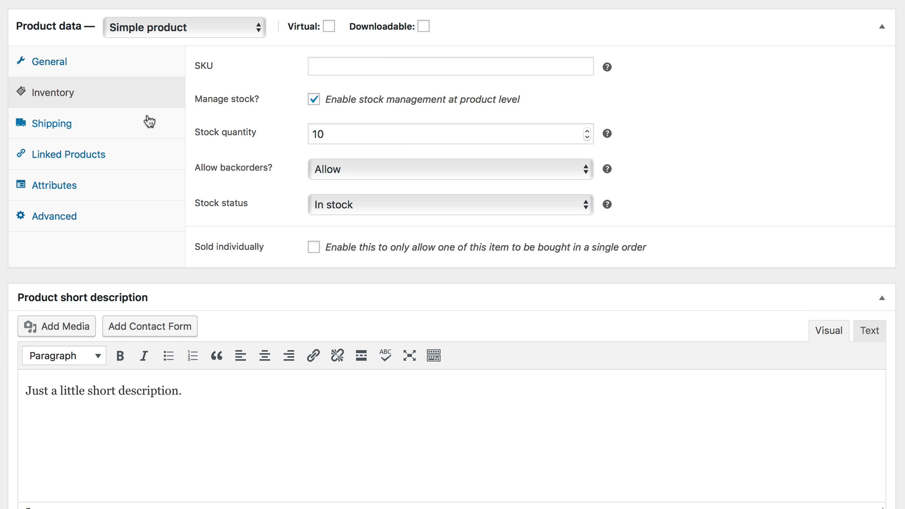
Set the shipping weight to 2 lbs and dimensions to 12 × 10 × 2 in, keeping No shipping class
{"action": "left_click", "coordinate": [140, 128]}
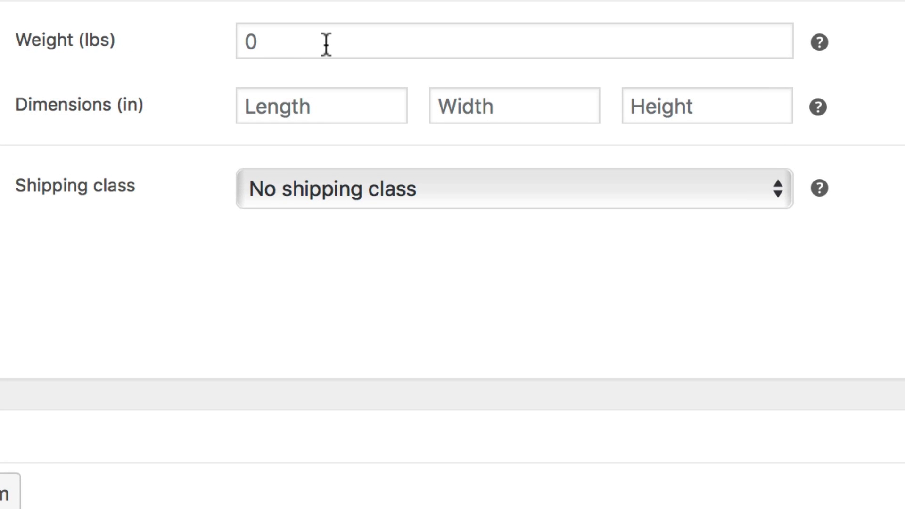
{"action": "left_click", "coordinate": [354, 68]}
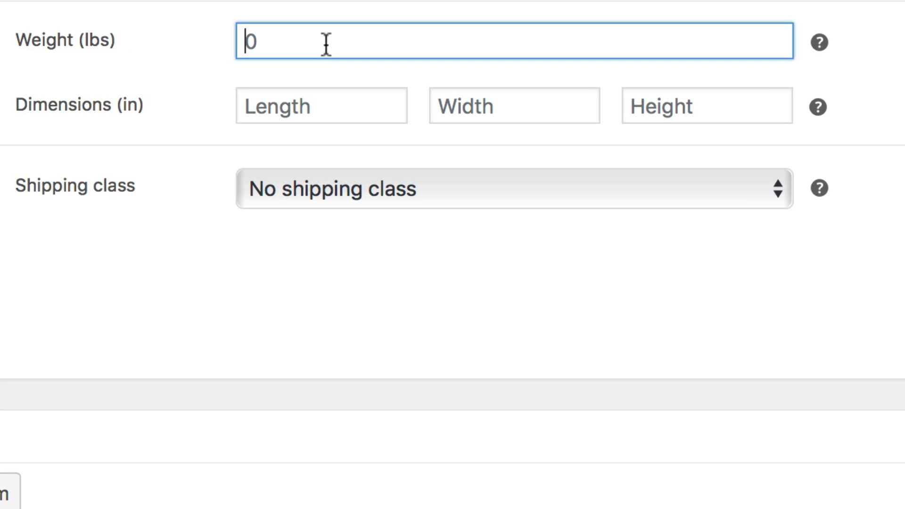
{"action": "type", "text": "2"}
{"action": "left_click", "coordinate": [313, 106]}
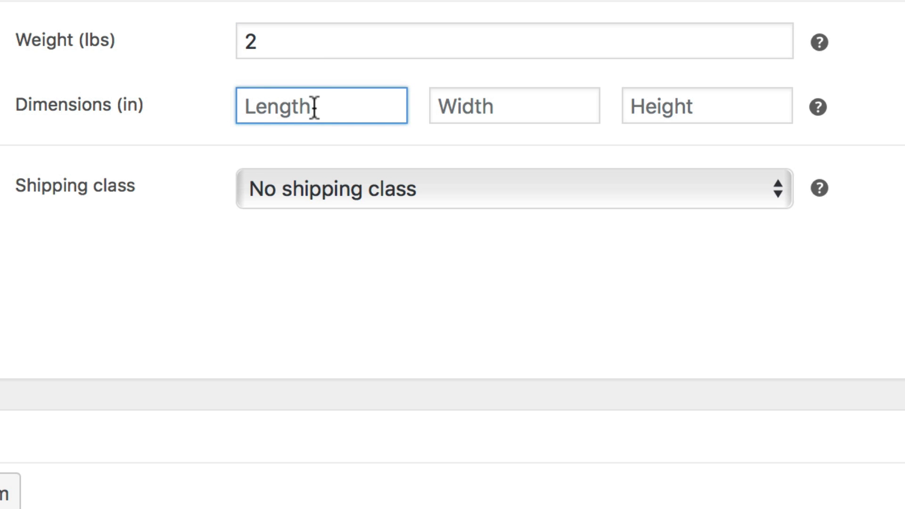
{"action": "type", "text": "12"}
{"action": "key", "text": "Tab"}
{"action": "type", "text": "102"}
{"action": "key", "text": "BackSpace"}
{"action": "key", "text": "Tab"}
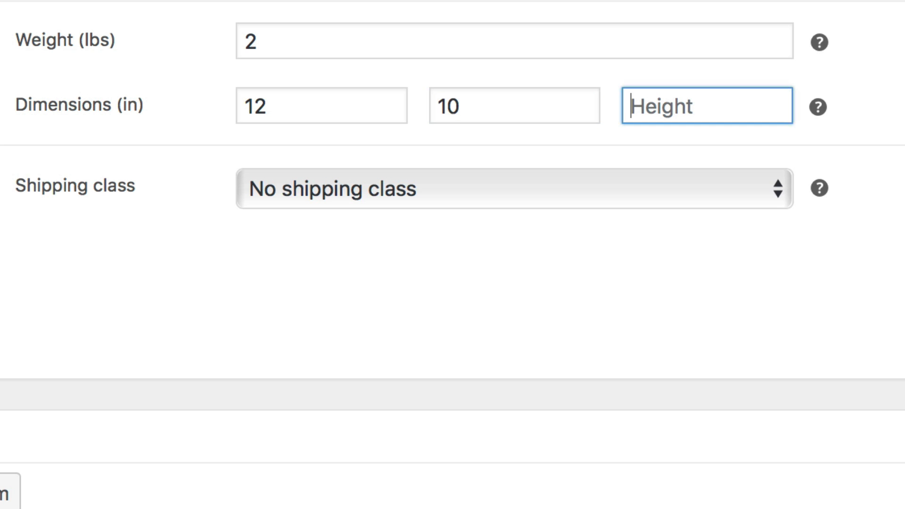
{"action": "type", "text": "2"}
{"action": "key", "text": "Tab"}
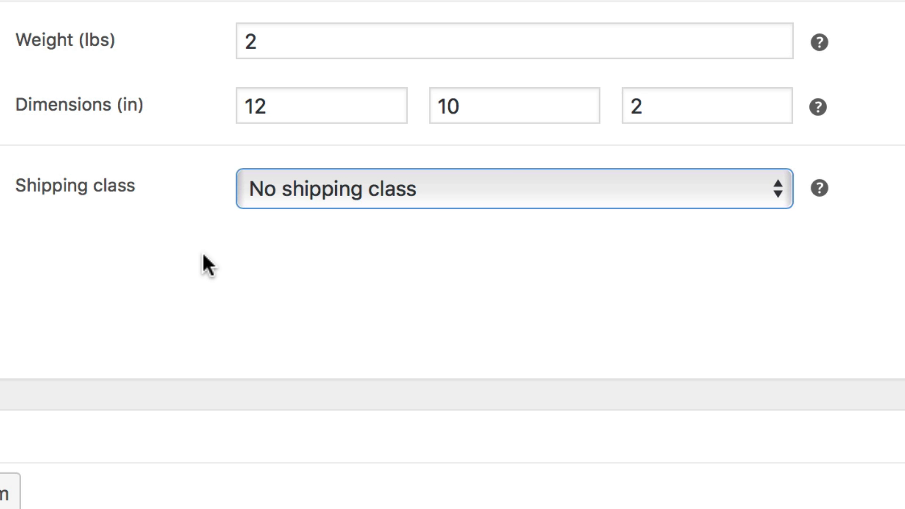
{"action": "left_click", "coordinate": [472, 189]}
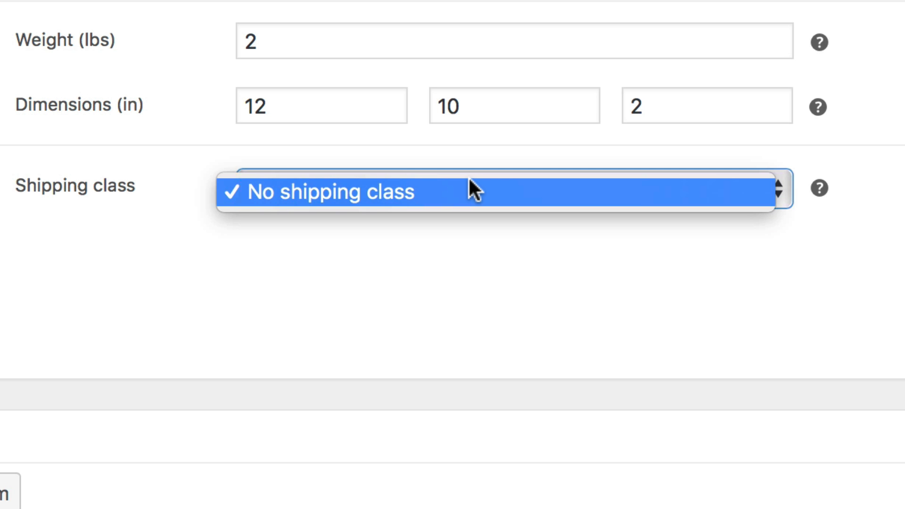
{"action": "left_click", "coordinate": [507, 254]}
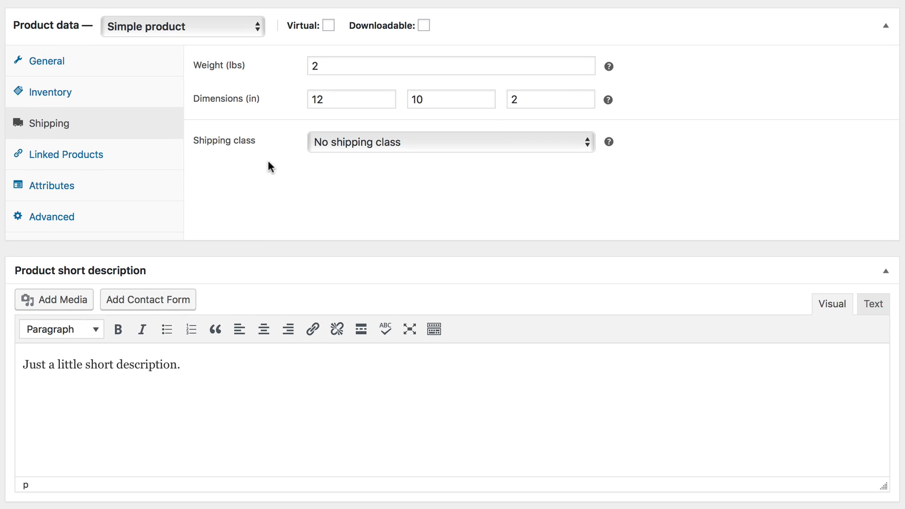
Link Top of the line poster as an up-sell and Poster care kit as a cross-sell
{"action": "left_click", "coordinate": [158, 153]}
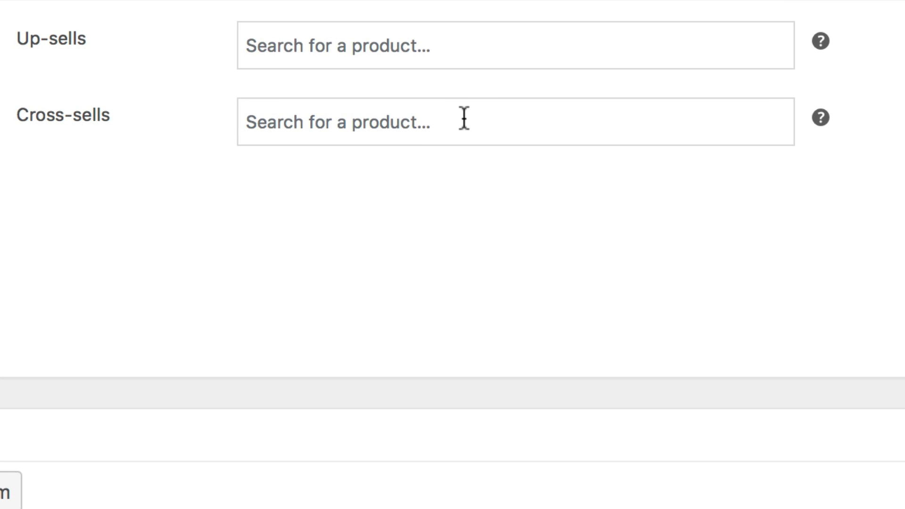
{"action": "left_click", "coordinate": [487, 41]}
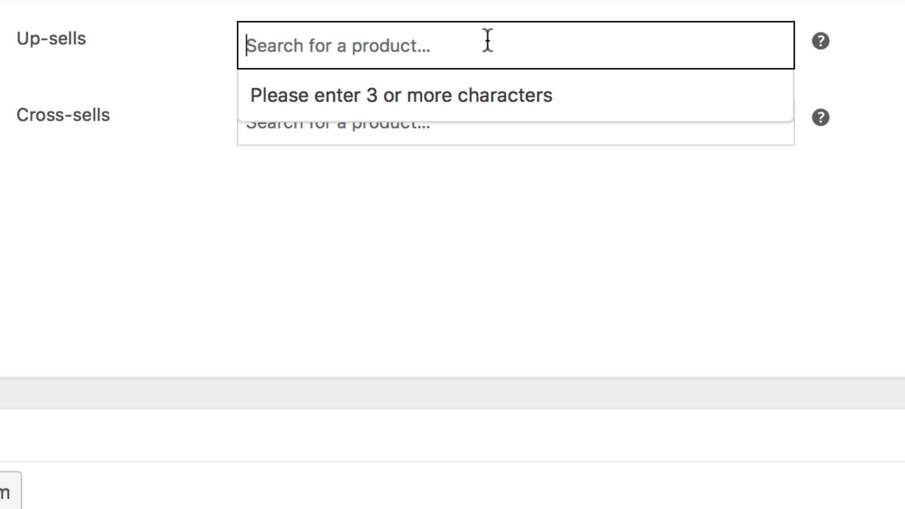
{"action": "type", "text": "poster"}
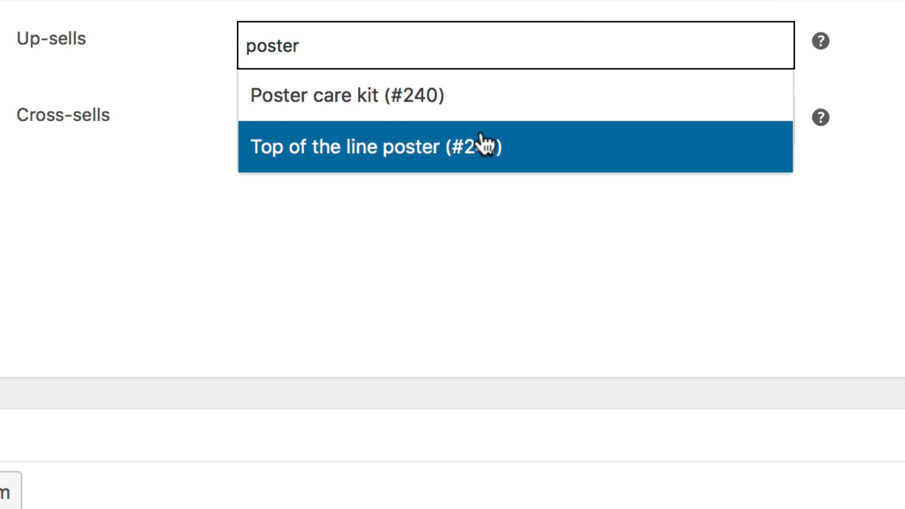
{"action": "left_click", "coordinate": [481, 147]}
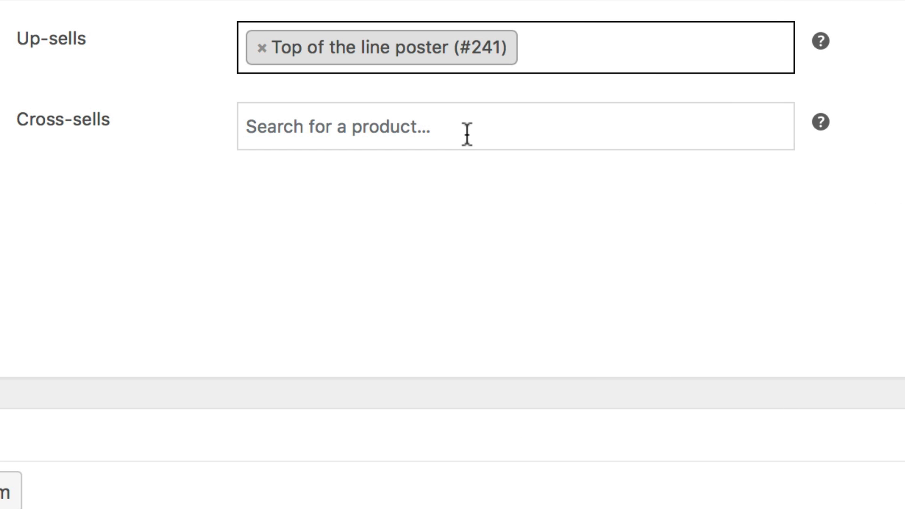
{"action": "left_click", "coordinate": [467, 134]}
{"action": "type", "text": "po"}
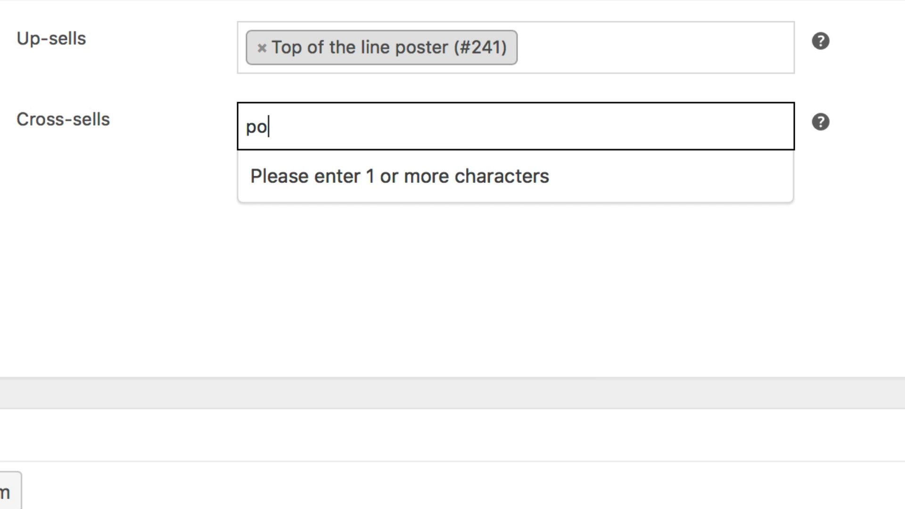
{"action": "type", "text": "ster"}
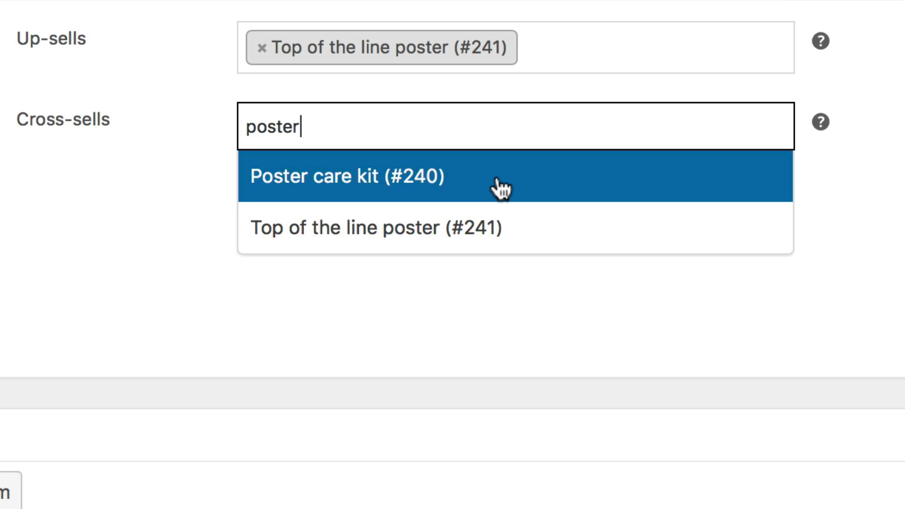
{"action": "left_click", "coordinate": [499, 189]}
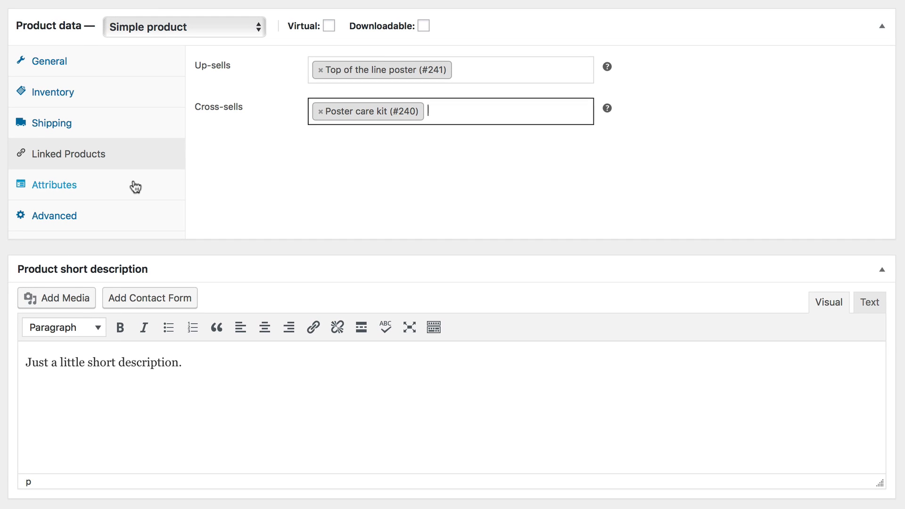
Add two custom product attributes named Color and Language
{"action": "left_click", "coordinate": [136, 187]}
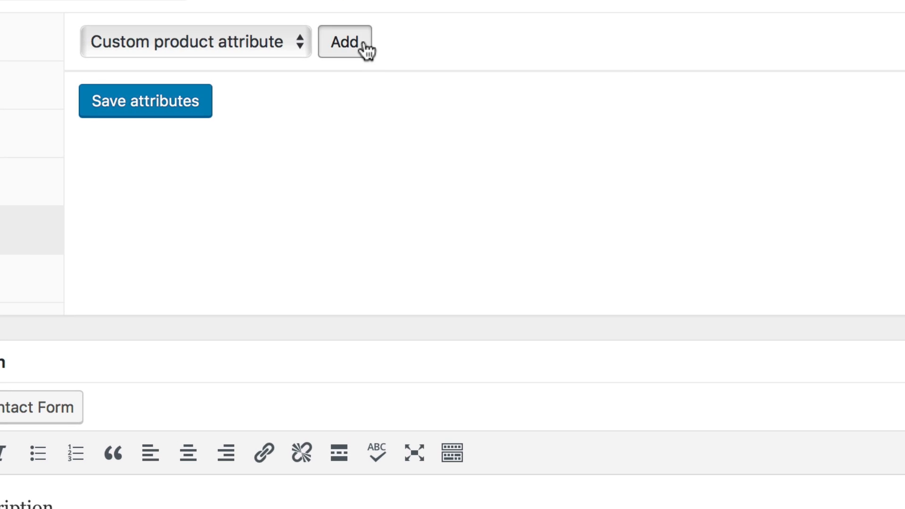
{"action": "left_click", "coordinate": [376, 65]}
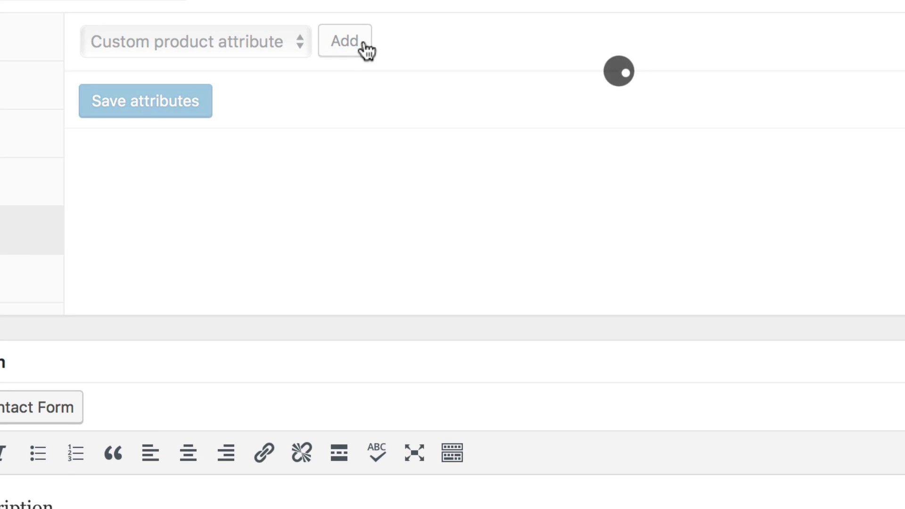
{"action": "left_click", "coordinate": [364, 39]}
{"action": "scroll", "coordinate": [250, 57], "scroll_direction": "down", "scroll_amount": 3}
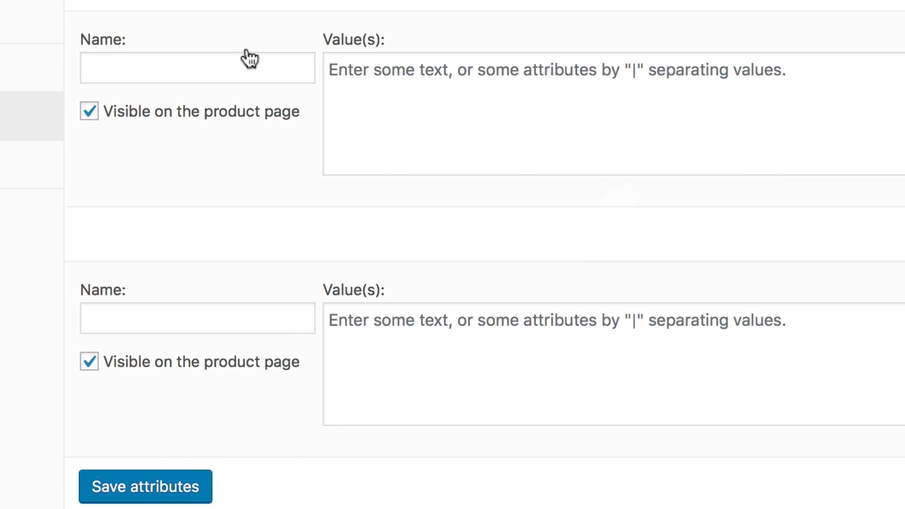
{"action": "left_click", "coordinate": [234, 59]}
{"action": "type", "text": "Color"}
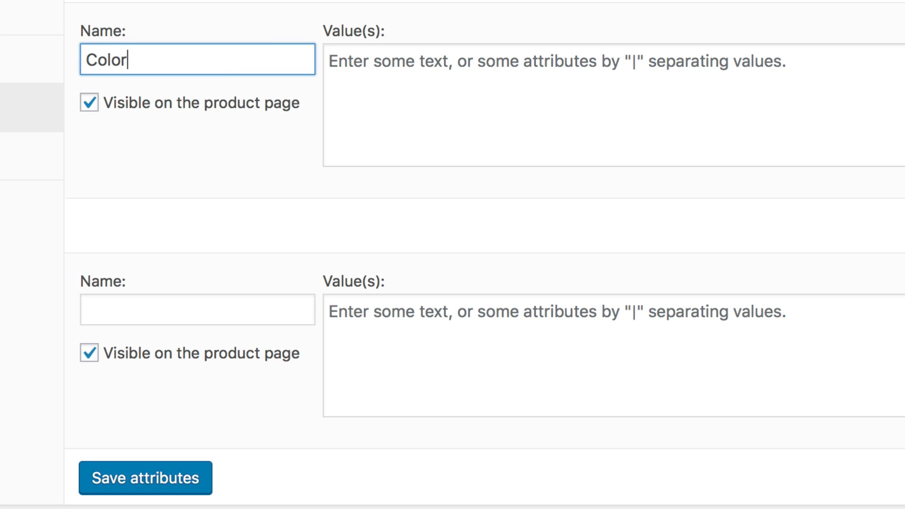
{"action": "left_click", "coordinate": [162, 305]}
{"action": "type", "text": "Language"}
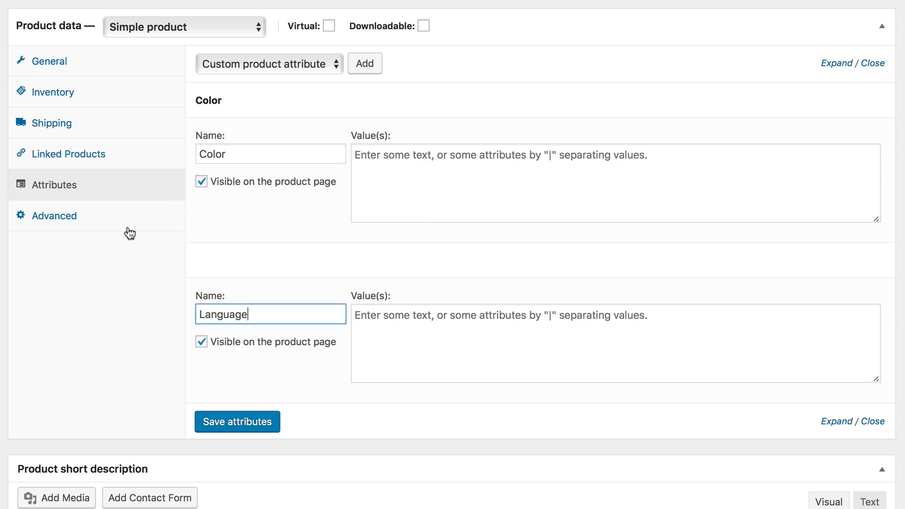
Enter the purchase note "Thanks for buying this poster" in the advanced settings
{"action": "left_click", "coordinate": [111, 221]}
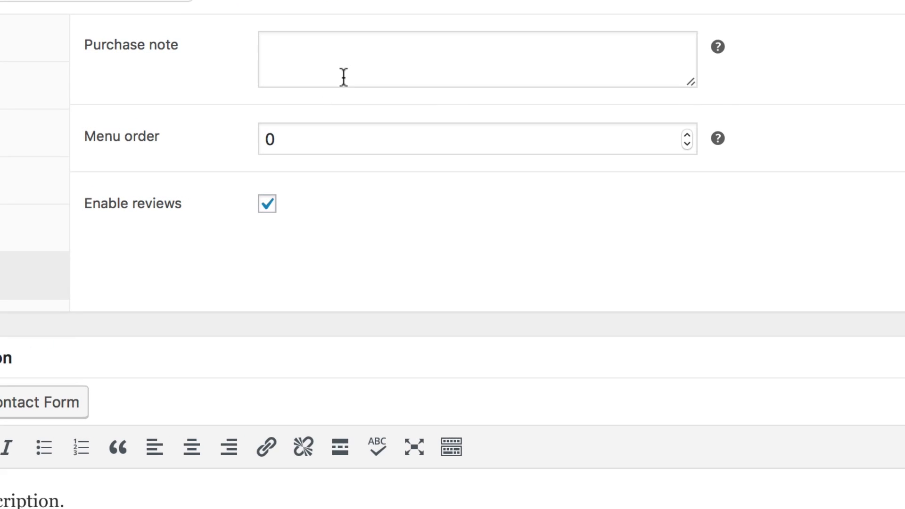
{"action": "left_click", "coordinate": [365, 80]}
{"action": "type", "text": "Than"}
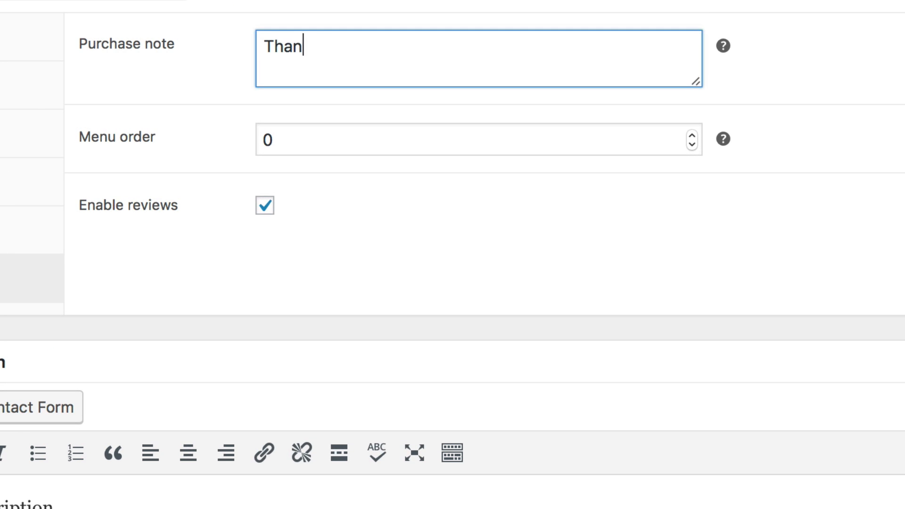
{"action": "type", "text": "ks for buying"}
{"action": "key", "text": "BackSpace"}
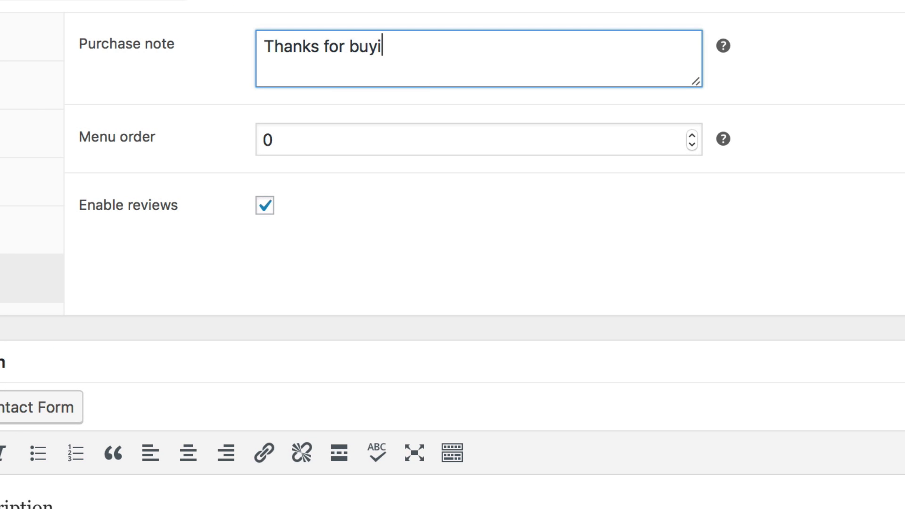
{"action": "type", "text": "ng this poster"}
Toggle the Enable reviews option off and back on
{"action": "left_click", "coordinate": [338, 128]}
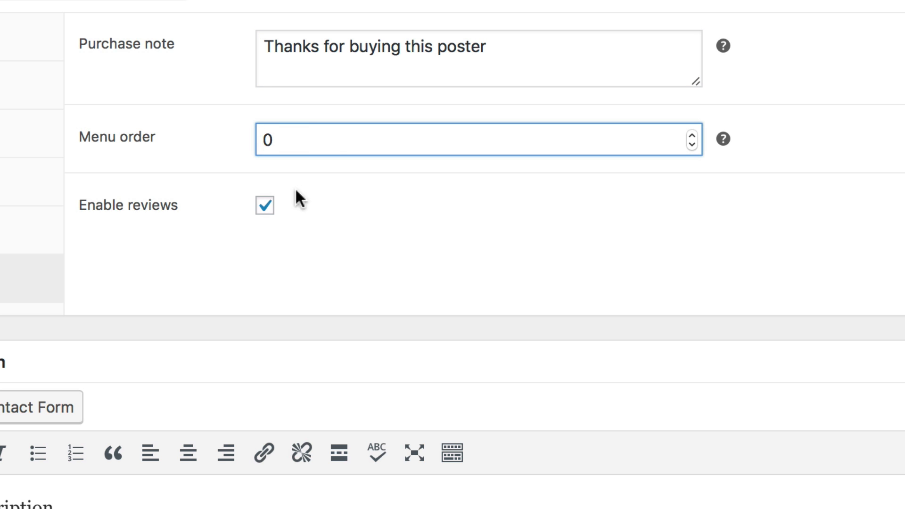
{"action": "left_click", "coordinate": [268, 212]}
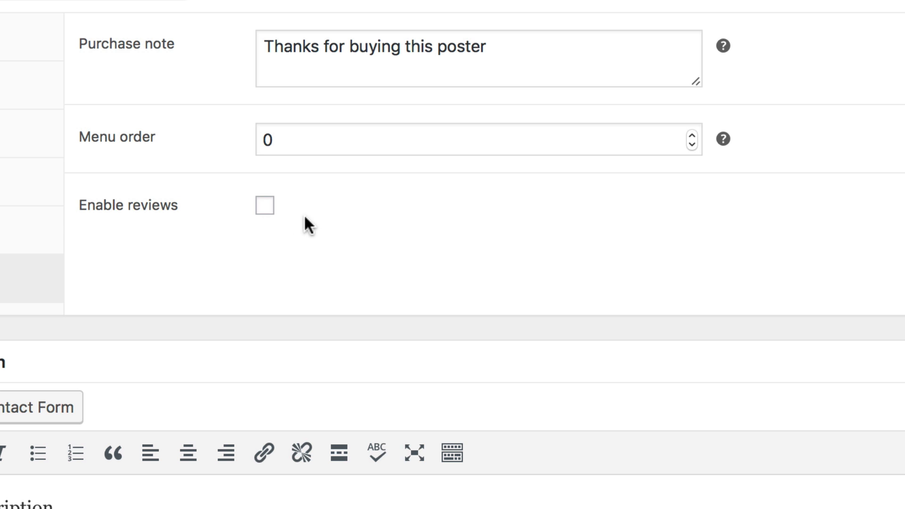
{"action": "left_click", "coordinate": [266, 209]}
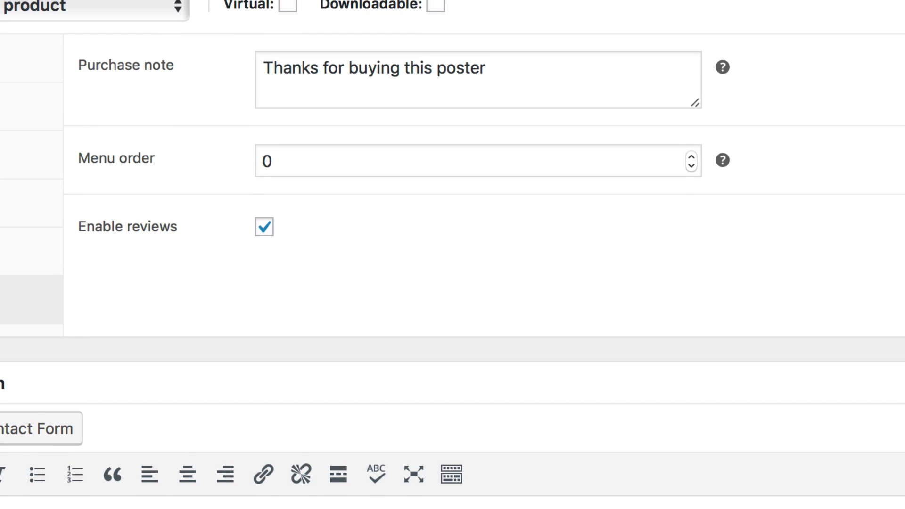
{"action": "scroll", "coordinate": [452, 254], "scroll_direction": "up", "scroll_amount": 3}
{"action": "scroll", "coordinate": [604, 468], "scroll_direction": "down", "scroll_amount": 1}
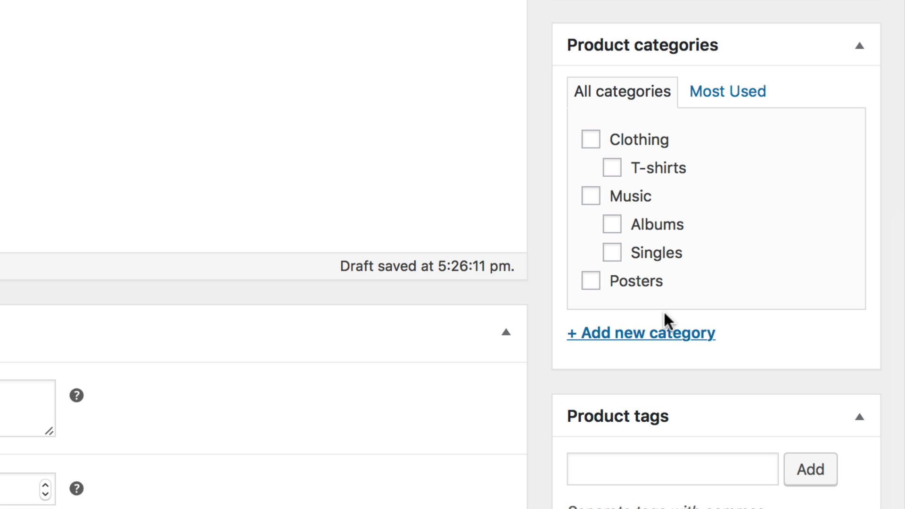
Assign the product to the Posters category and set the flying ninja poster photo as the product image
{"action": "left_click", "coordinate": [591, 281]}
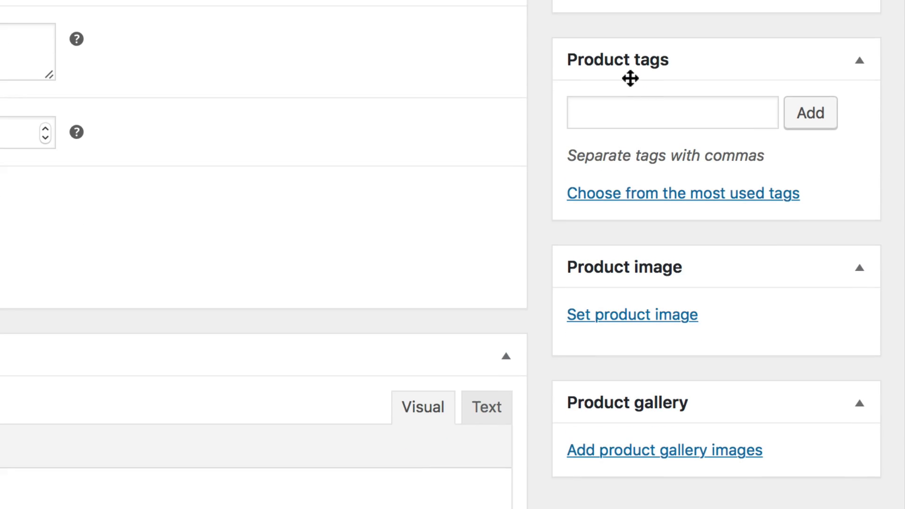
{"action": "left_click", "coordinate": [633, 117]}
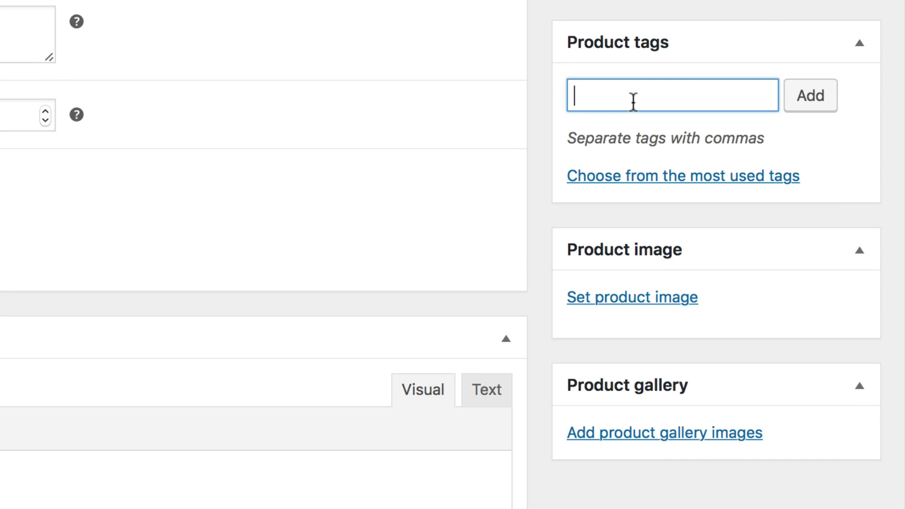
{"action": "left_click", "coordinate": [647, 301]}
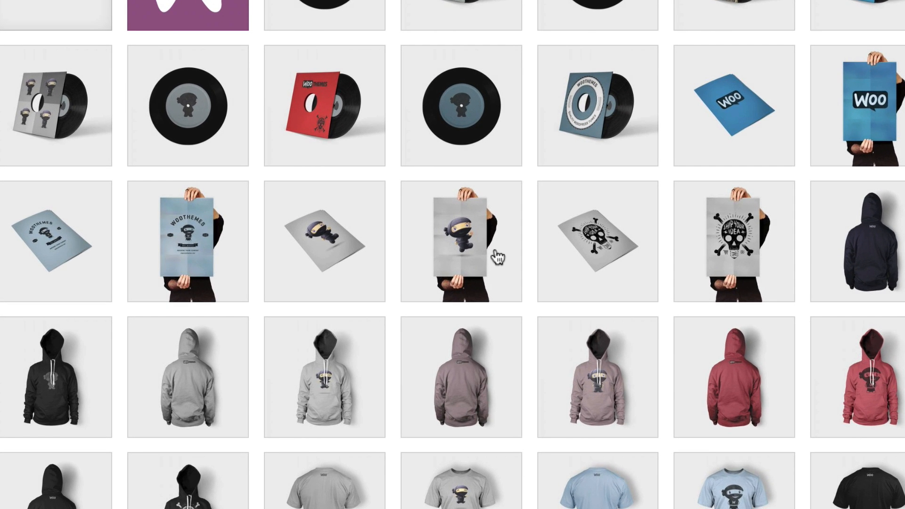
{"action": "left_click", "coordinate": [496, 256]}
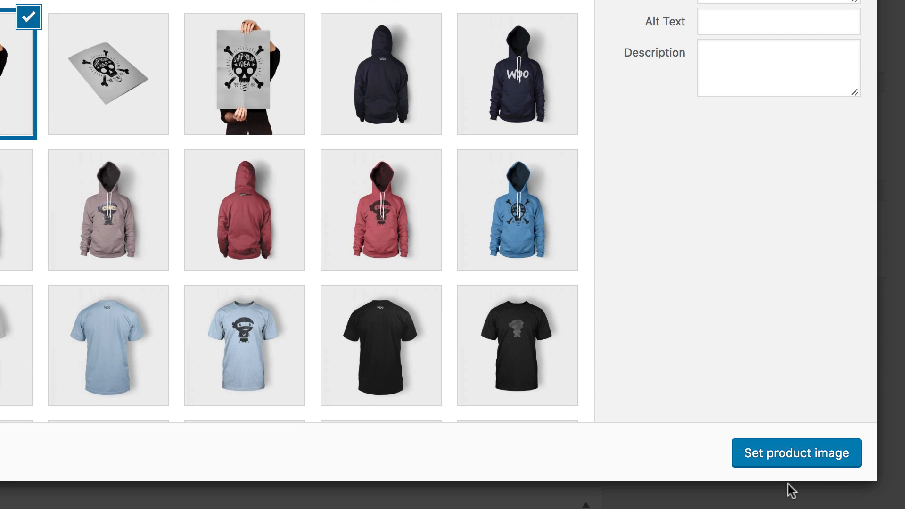
{"action": "left_click", "coordinate": [802, 461]}
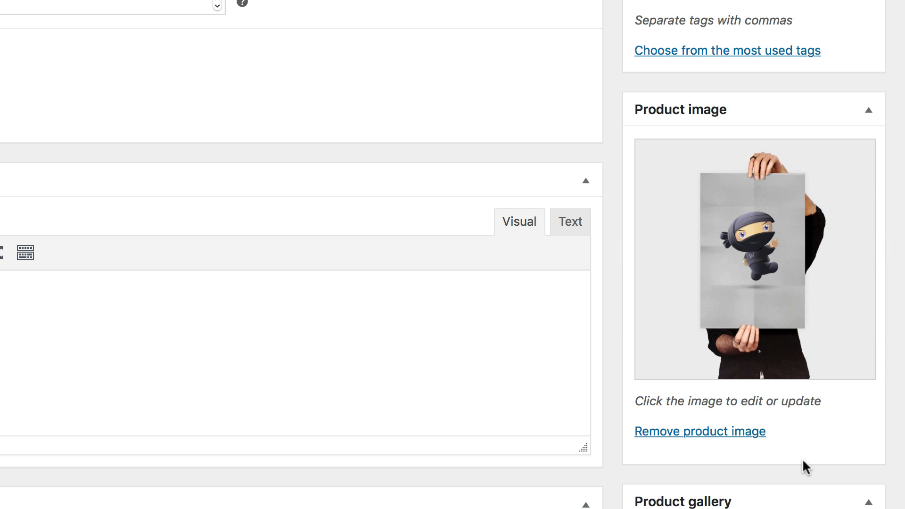
Add the tilted flying ninja poster image to the product gallery
{"action": "scroll", "coordinate": [803, 460], "scroll_direction": "down", "scroll_amount": 5}
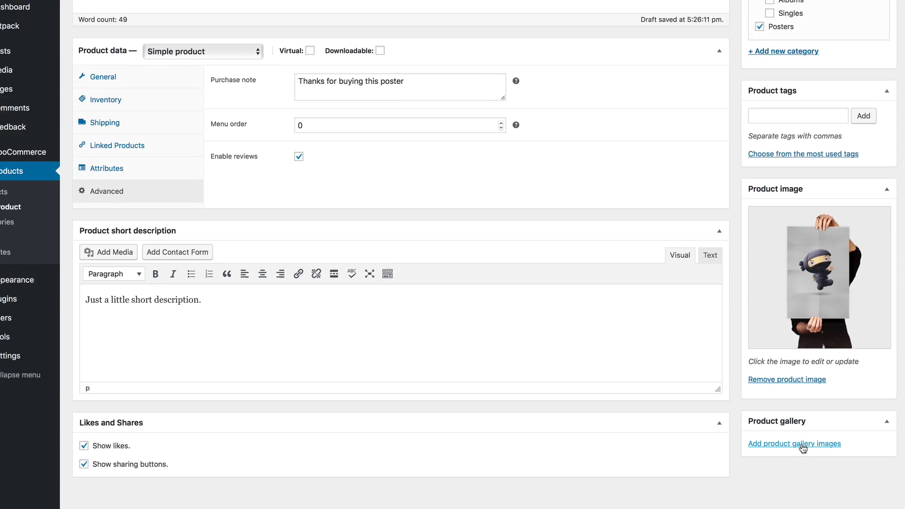
{"action": "left_click", "coordinate": [736, 386]}
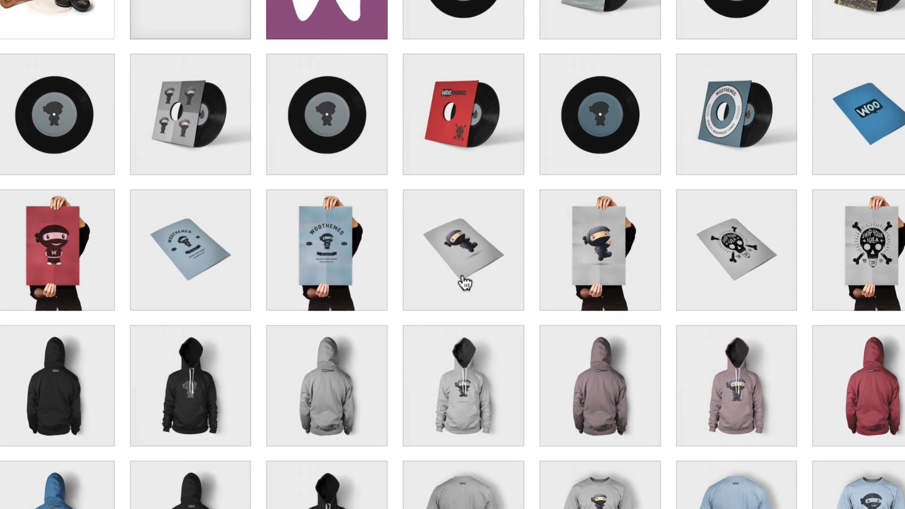
{"action": "left_click", "coordinate": [357, 287]}
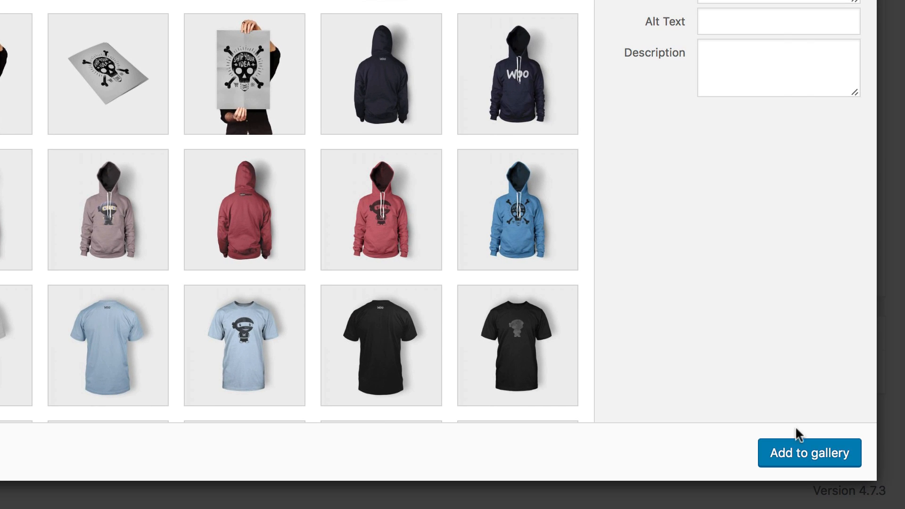
{"action": "left_click", "coordinate": [819, 455]}
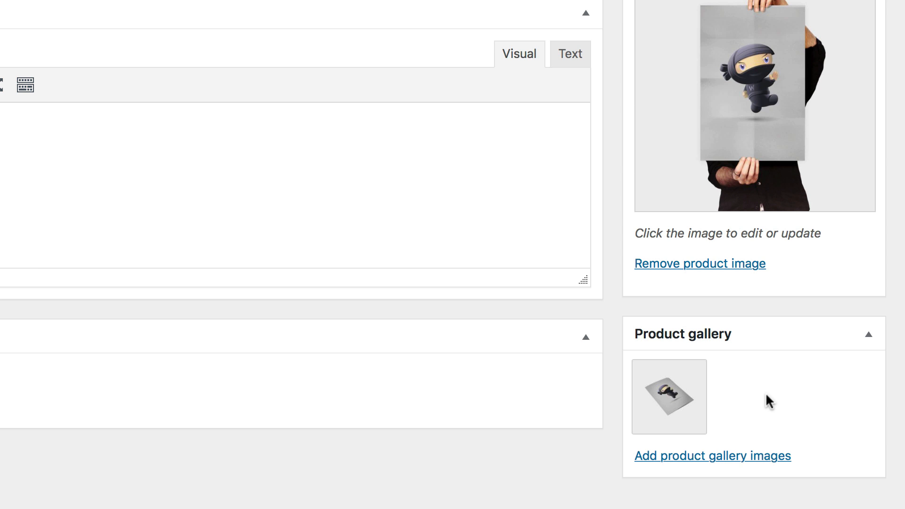
{"action": "scroll", "coordinate": [765, 392], "scroll_direction": "up", "scroll_amount": 10}
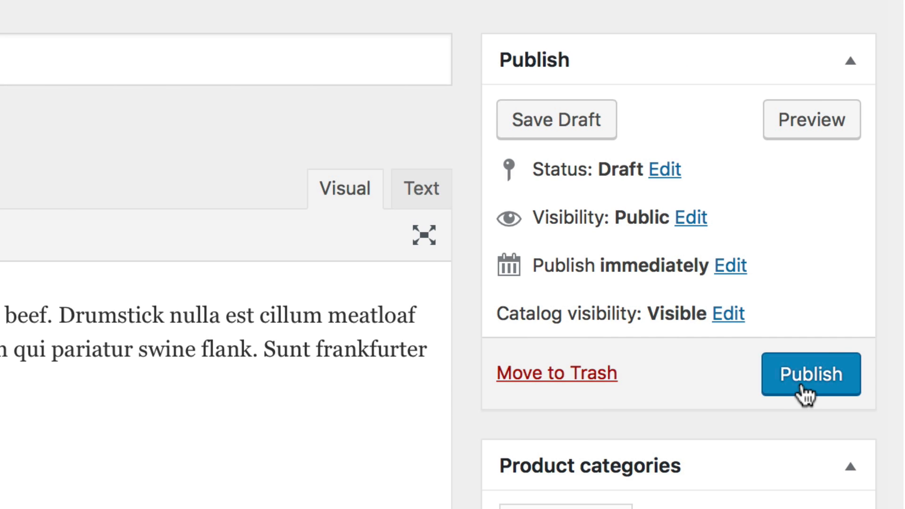
{"action": "left_click", "coordinate": [800, 386]}
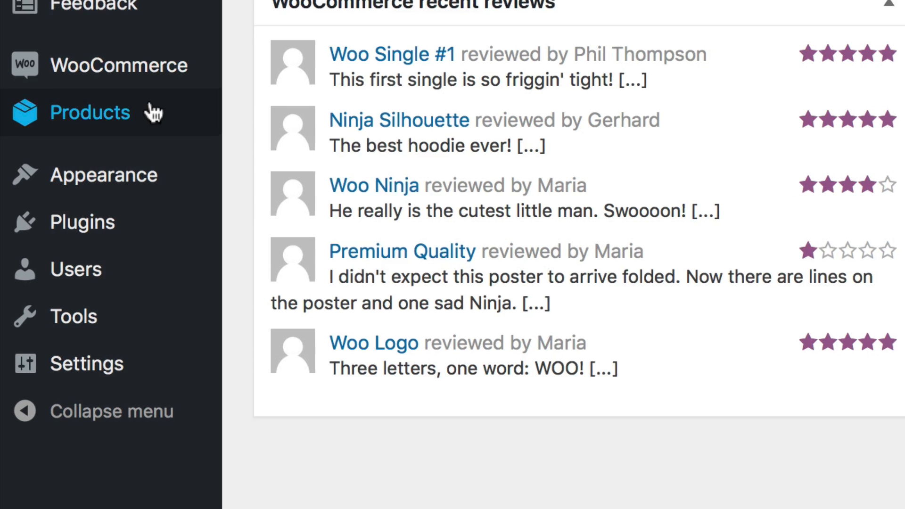
Start a new product named "Cool Album" and paste in its description
{"action": "mouse_move", "coordinate": [108, 366]}
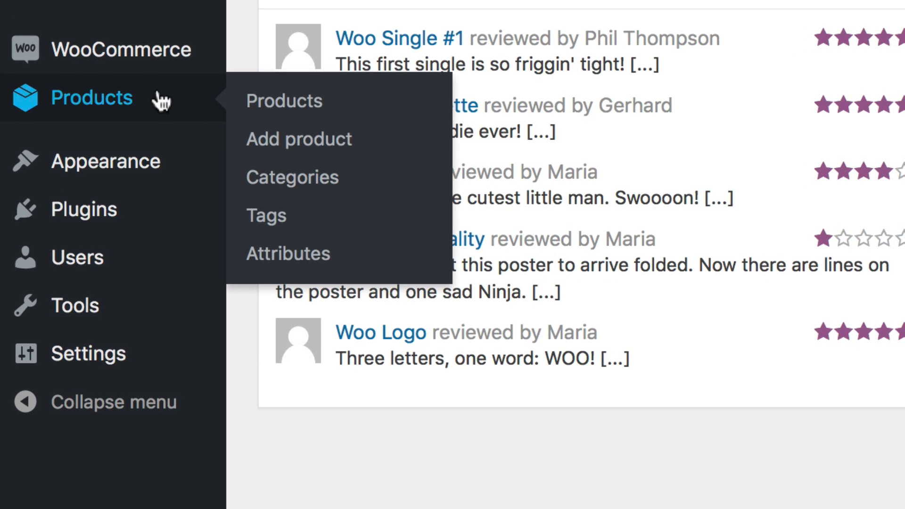
{"action": "left_click", "coordinate": [280, 160]}
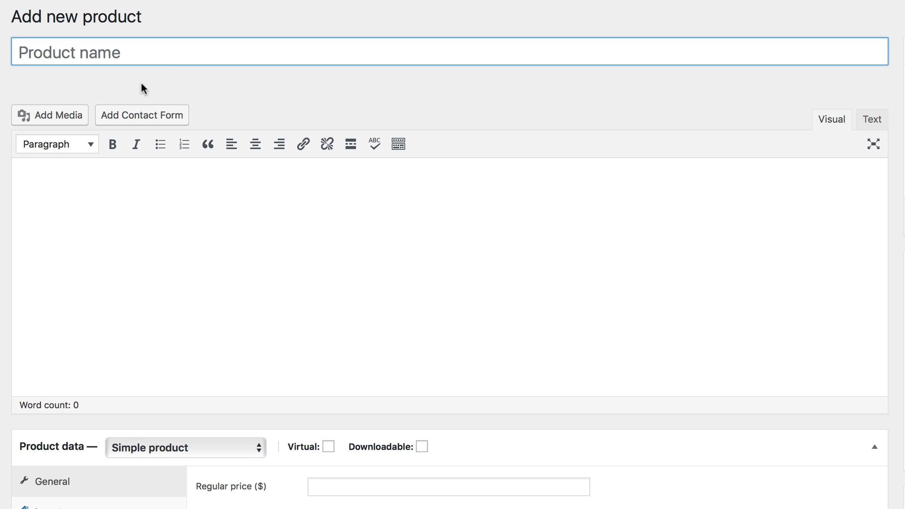
{"action": "type", "text": "Cool Album"}
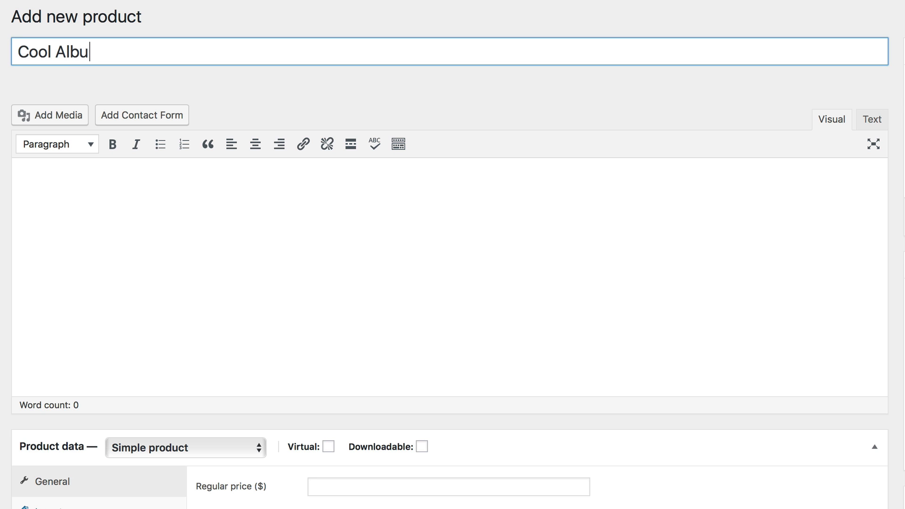
{"action": "key", "text": "Tab"}
{"action": "type", "text": "Spicy jalapeno bacon ipsum dolor amet pork short loin cupim, strip steak short ribs cow chicken."}
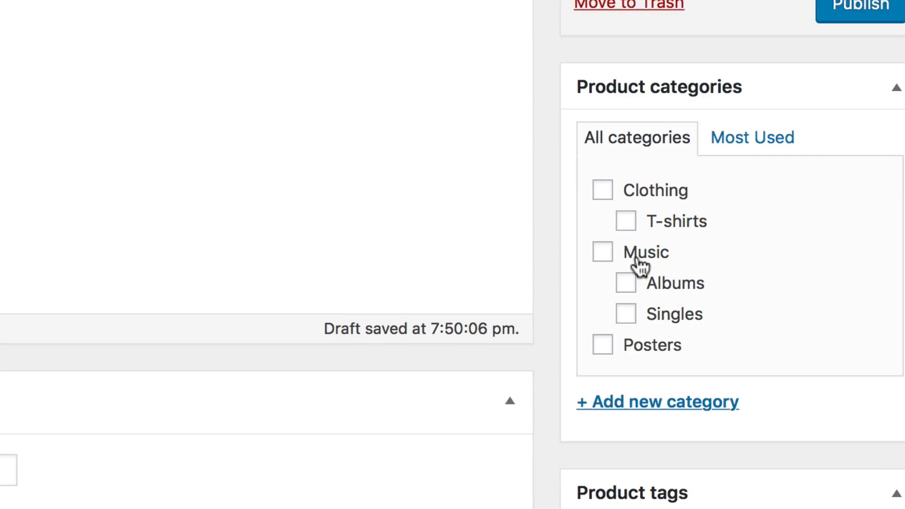
Assign the product to the Music and Albums categories and set the angled CD image cd_1_angle as product image
{"action": "left_click", "coordinate": [636, 257]}
{"action": "left_click", "coordinate": [625, 272]}
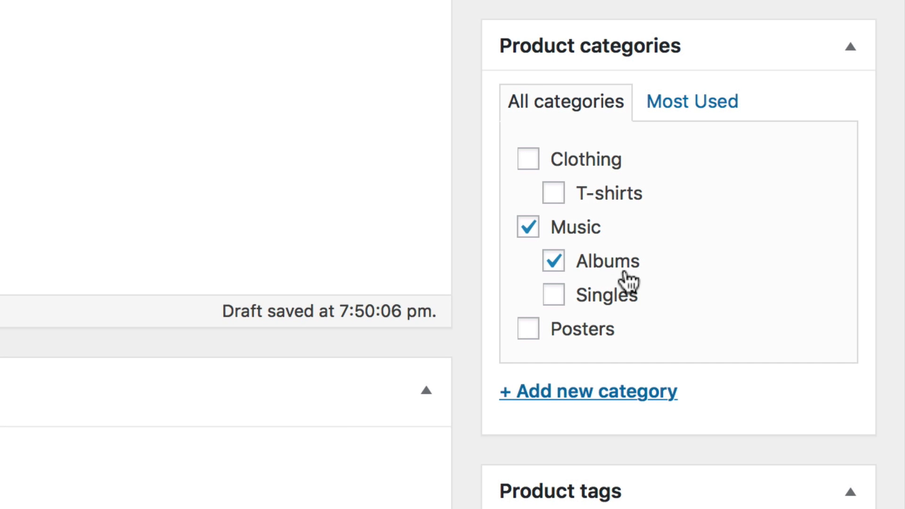
{"action": "scroll", "coordinate": [628, 330], "scroll_direction": "down", "scroll_amount": 10}
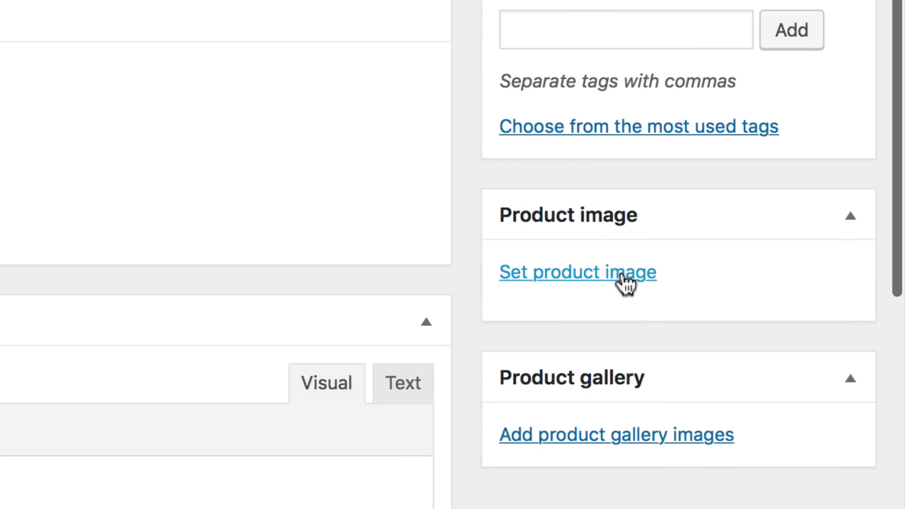
{"action": "left_click", "coordinate": [620, 276]}
{"action": "left_click", "coordinate": [460, 224]}
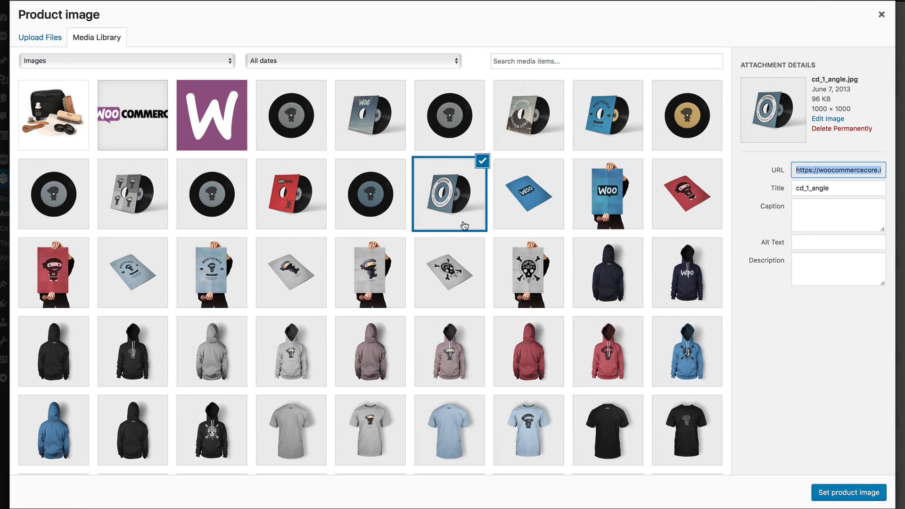
{"action": "left_click", "coordinate": [839, 493]}
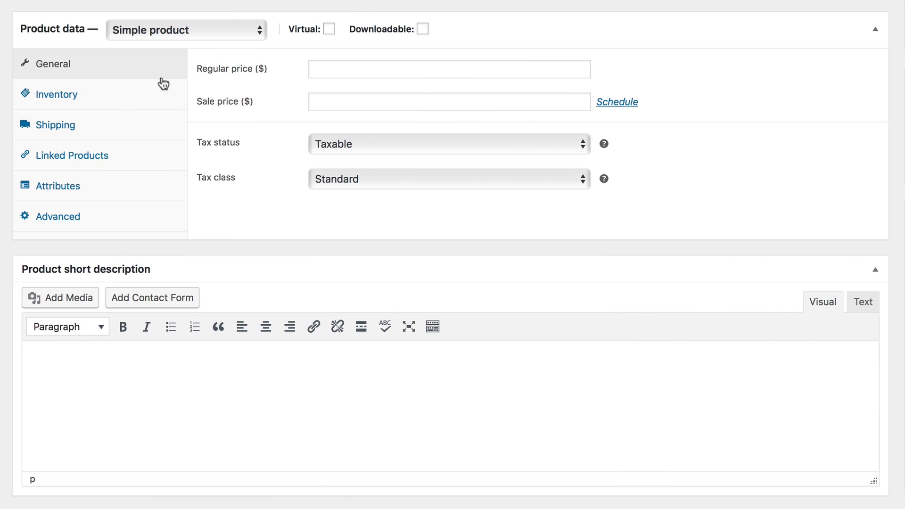
Change the product type to Grouped product and add Physical Copy and Digital Copy as its grouped products
{"action": "left_click", "coordinate": [208, 39]}
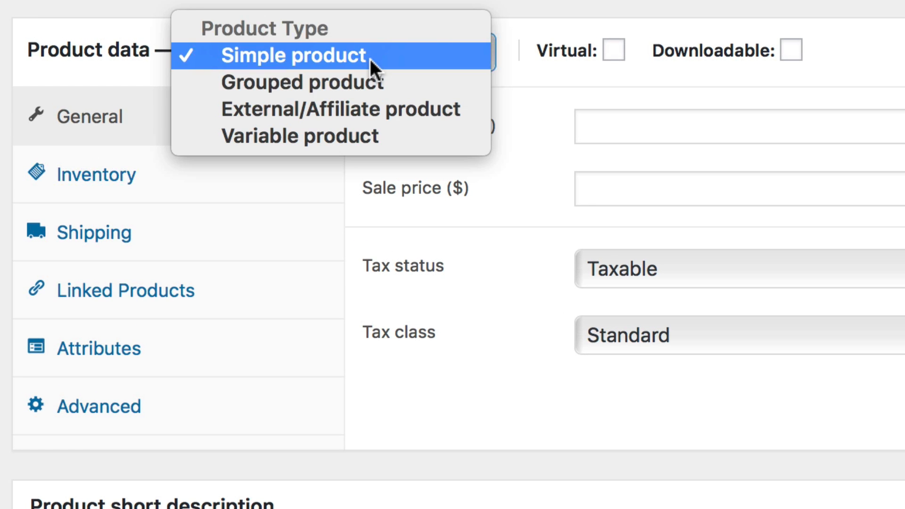
{"action": "left_click", "coordinate": [390, 83]}
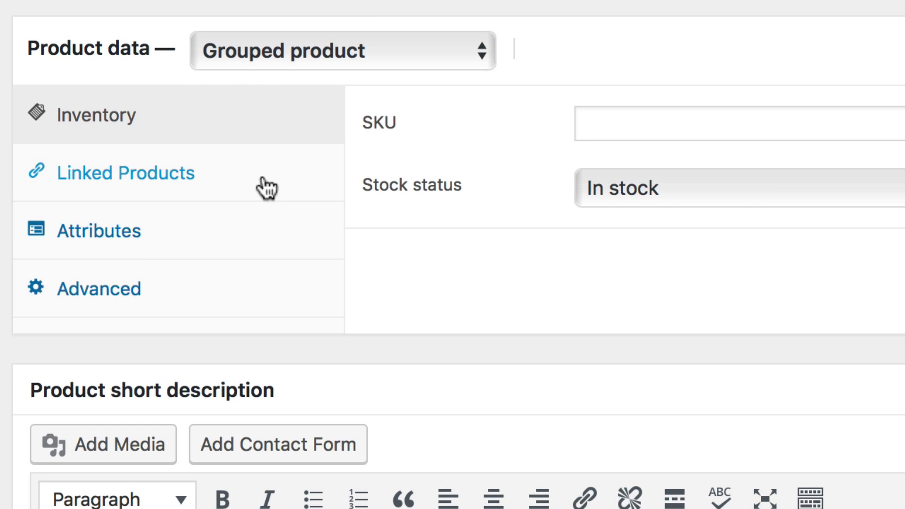
{"action": "left_click", "coordinate": [267, 189]}
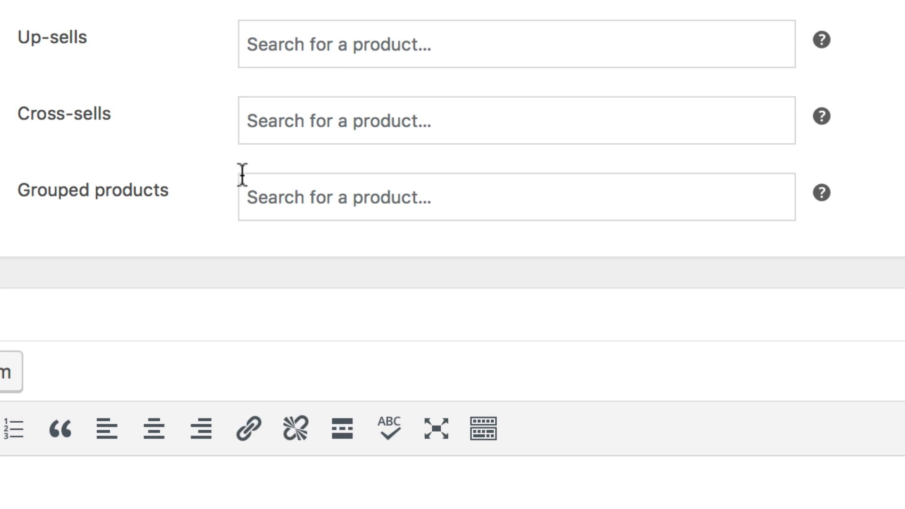
{"action": "left_click", "coordinate": [264, 198]}
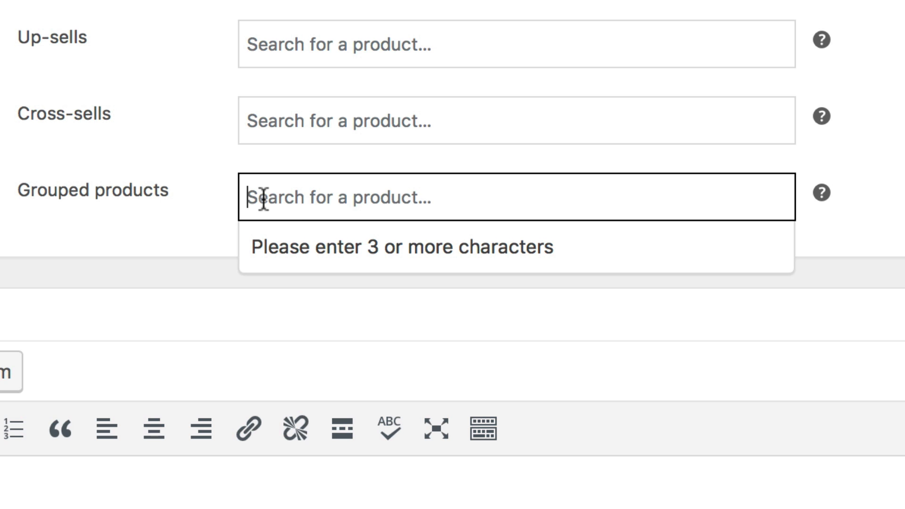
{"action": "type", "text": "Physic"}
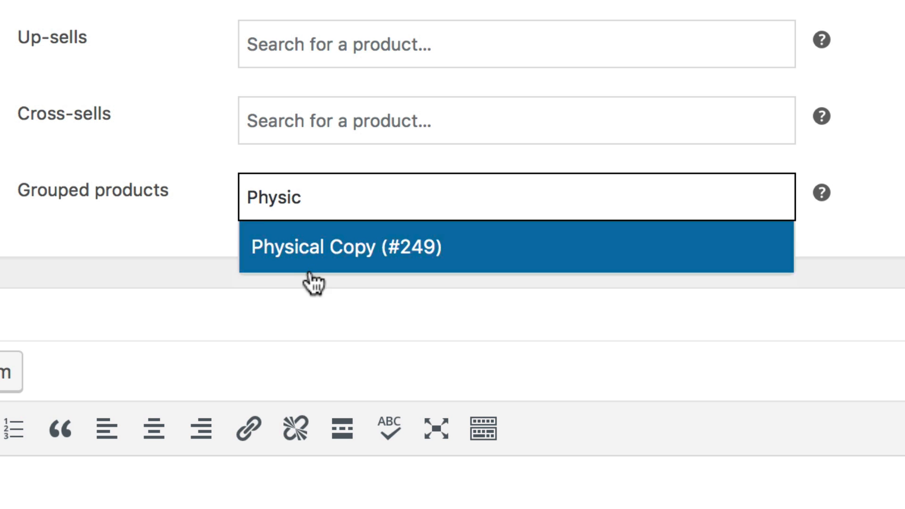
{"action": "left_click", "coordinate": [310, 272]}
{"action": "type", "text": "Digital"}
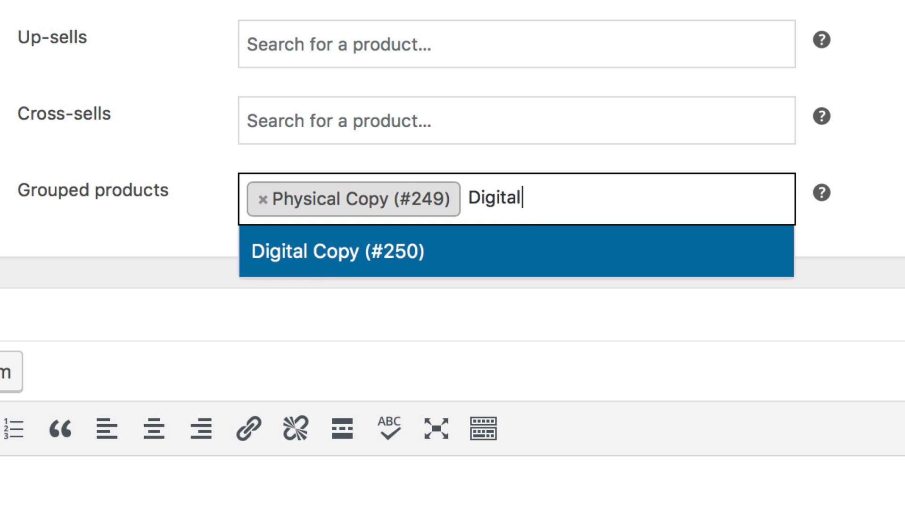
{"action": "left_click", "coordinate": [343, 262]}
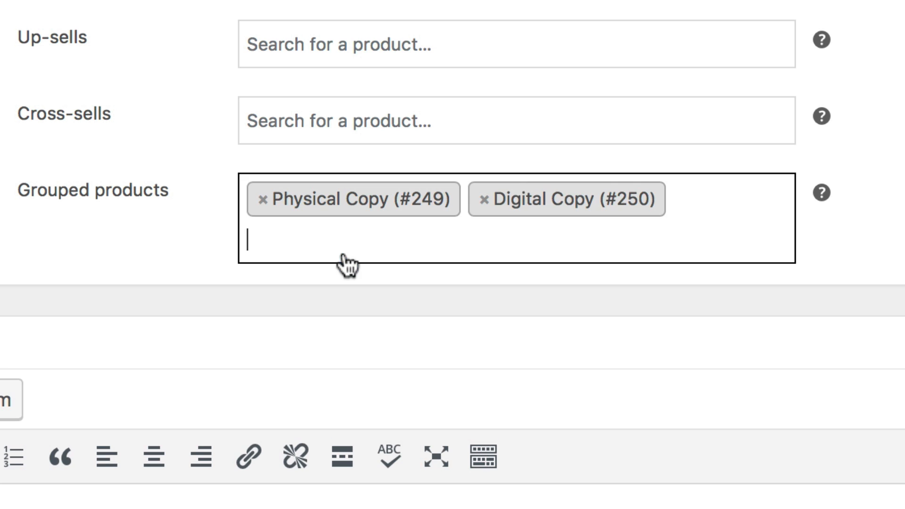
{"action": "left_click", "coordinate": [176, 244]}
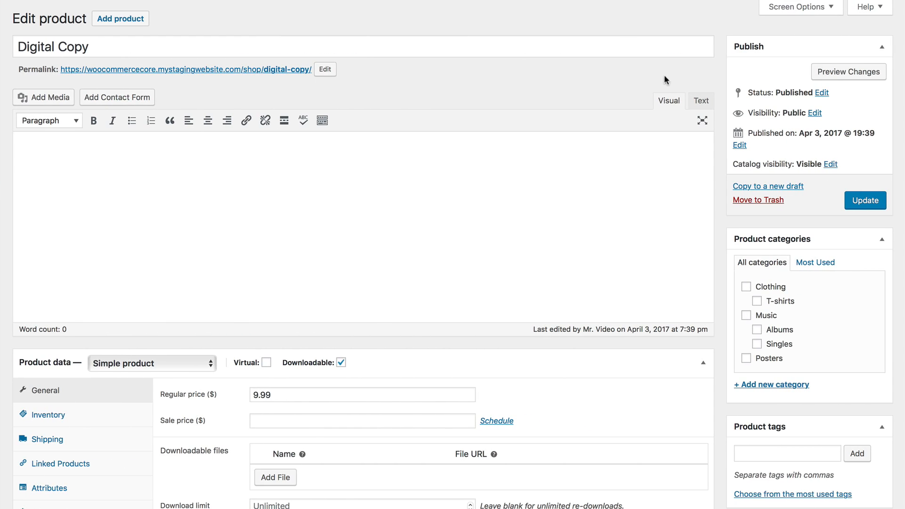
Set the Digital Copy product's catalog visibility to Hidden and publish the Cool Album product
{"action": "left_click", "coordinate": [830, 164]}
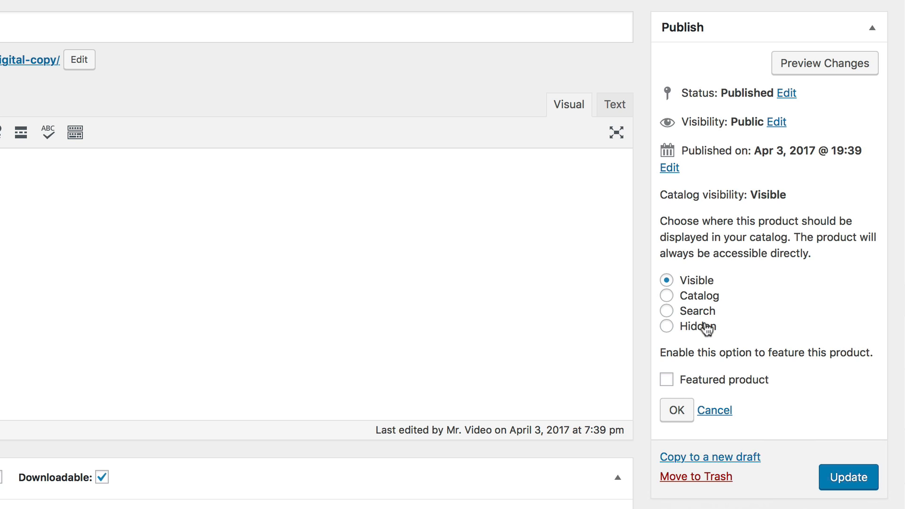
{"action": "left_click", "coordinate": [706, 329]}
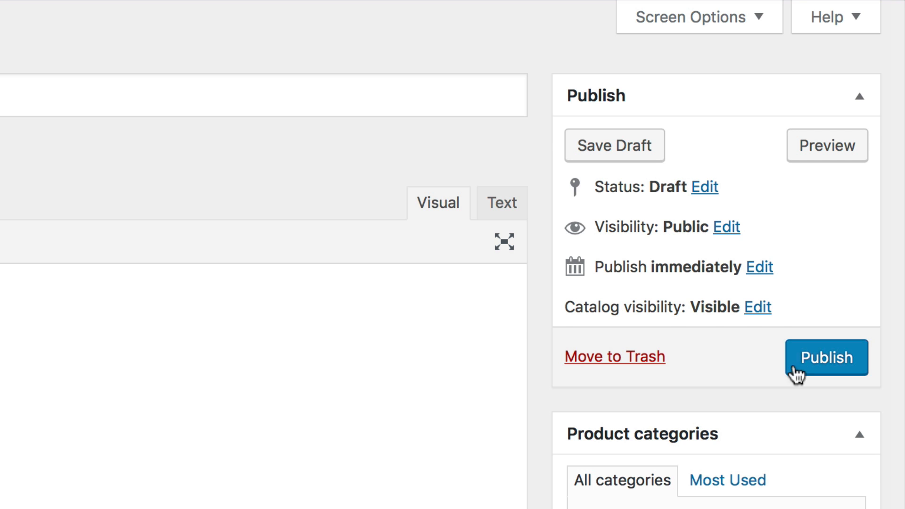
{"action": "left_click", "coordinate": [818, 370]}
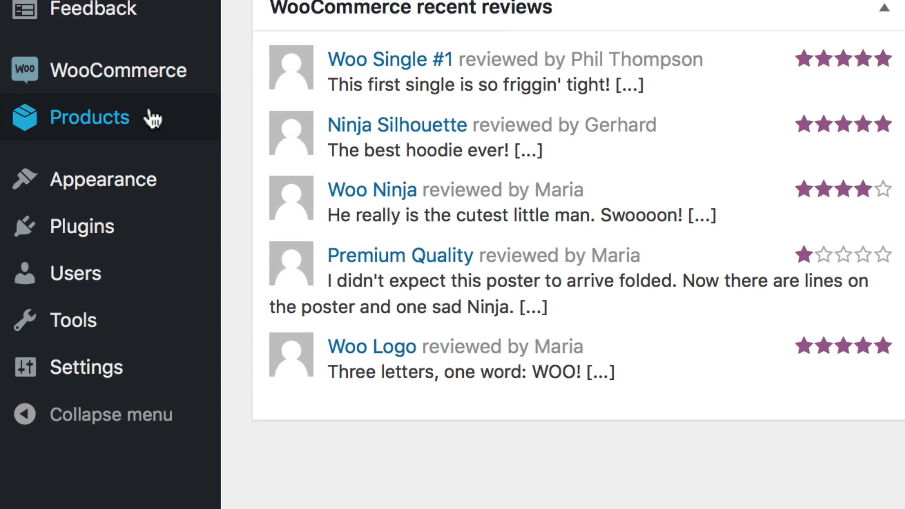
Start a new product named "My Affiliate Product" and paste in its description
{"action": "mouse_move", "coordinate": [107, 351]}
{"action": "left_click", "coordinate": [346, 142]}
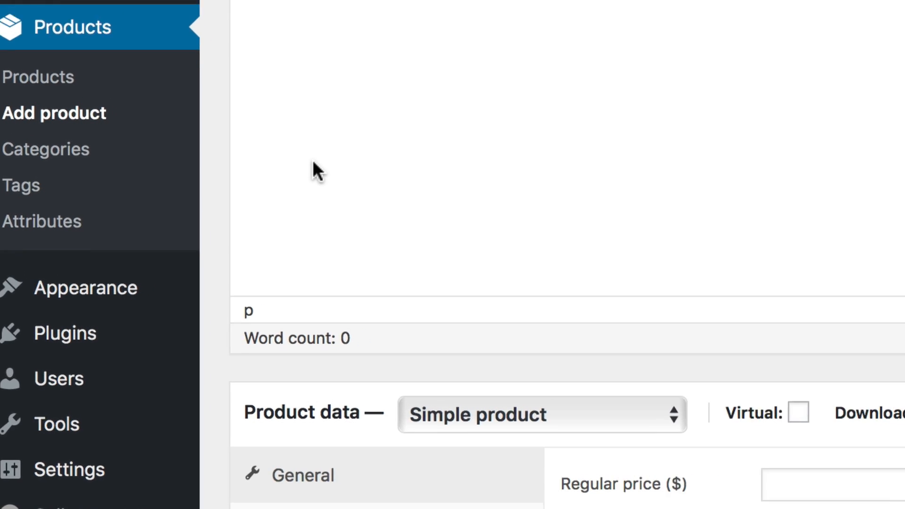
{"action": "type", "text": "My Affiliate Product"}
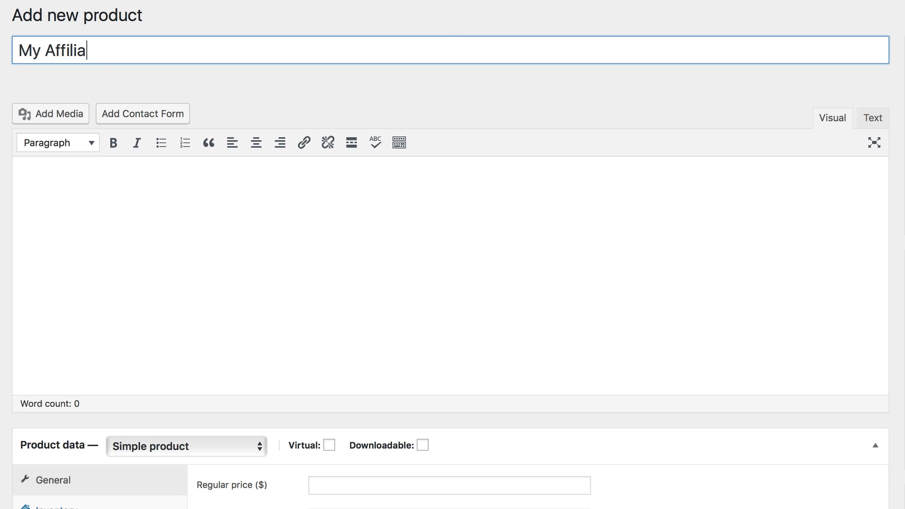
{"action": "key", "text": "Tab"}
{"action": "type", "text": "This is a super cool shirt my friends make, buy it from them to support our store!"}
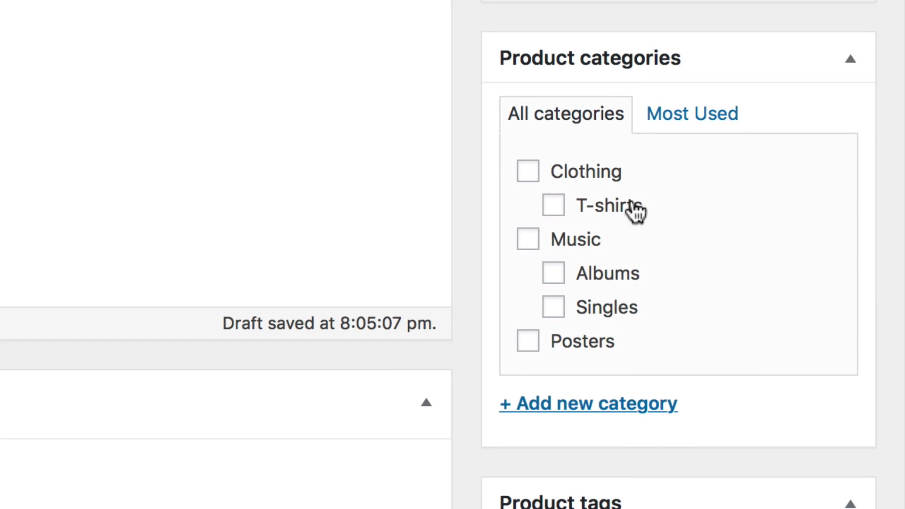
Assign the product to the T-shirts category and set the grey T_7_front t-shirt image as product image
{"action": "left_click", "coordinate": [632, 203]}
{"action": "scroll", "coordinate": [633, 270], "scroll_direction": "down", "scroll_amount": 10}
{"action": "left_click", "coordinate": [780, 420]}
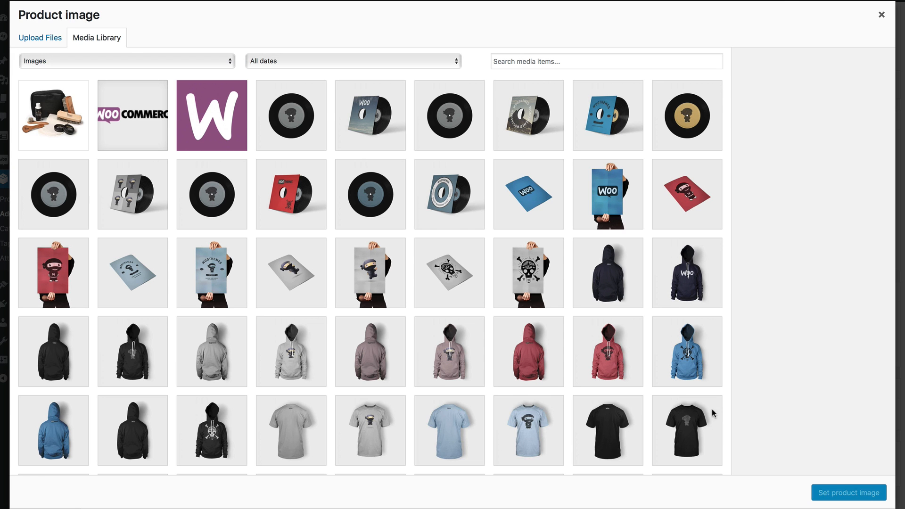
{"action": "left_click", "coordinate": [345, 421]}
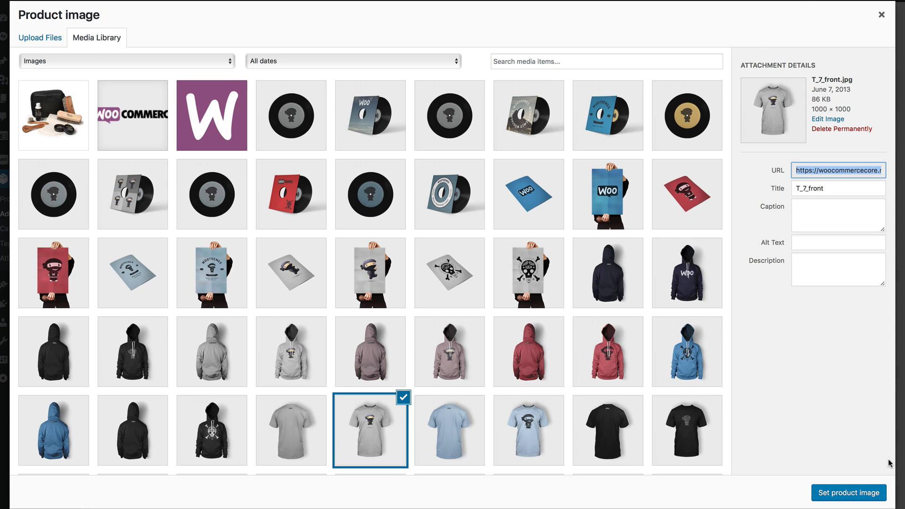
{"action": "left_click", "coordinate": [880, 490]}
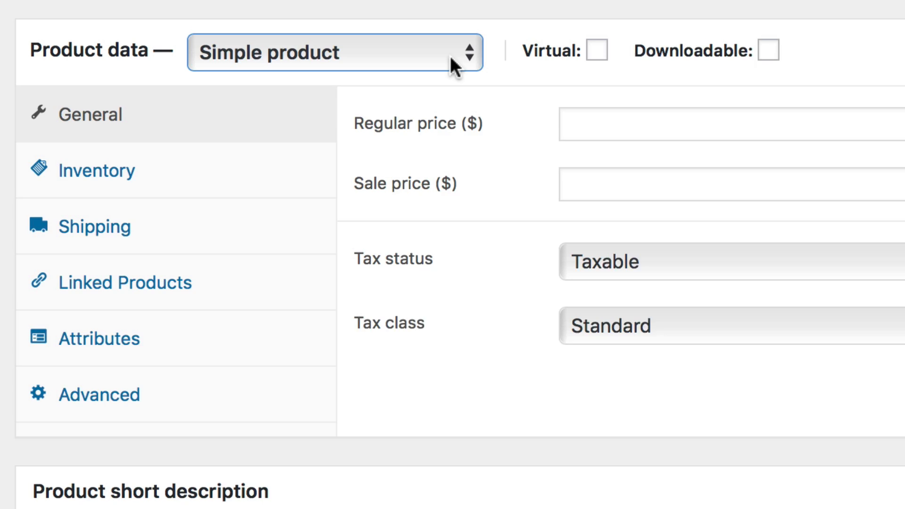
{"action": "left_click", "coordinate": [253, 32]}
{"action": "left_click", "coordinate": [481, 117]}
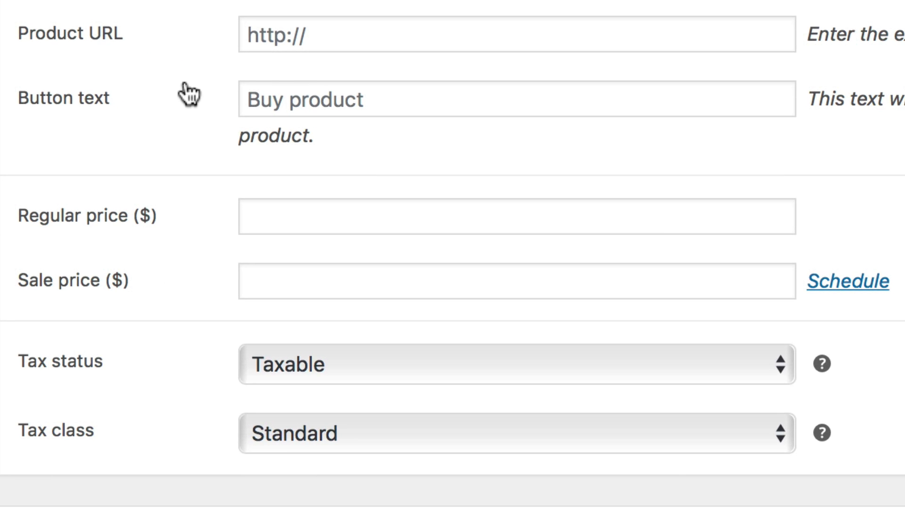
{"action": "left_click", "coordinate": [365, 34]}
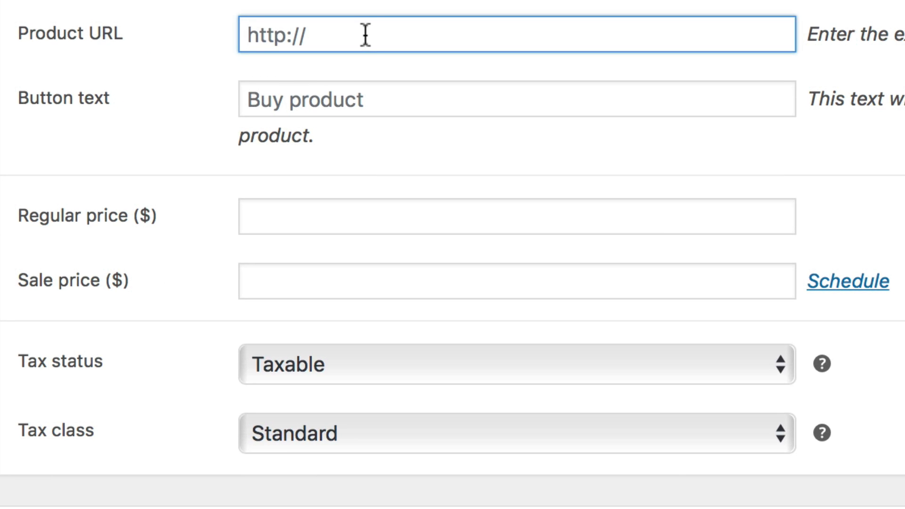
{"action": "left_click", "coordinate": [390, 93]}
{"action": "left_click", "coordinate": [408, 34]}
{"action": "type", "text": "https://amazon.com/affiliate1234"}
{"action": "key", "text": "Tab"}
{"action": "type", "text": "Ge"}
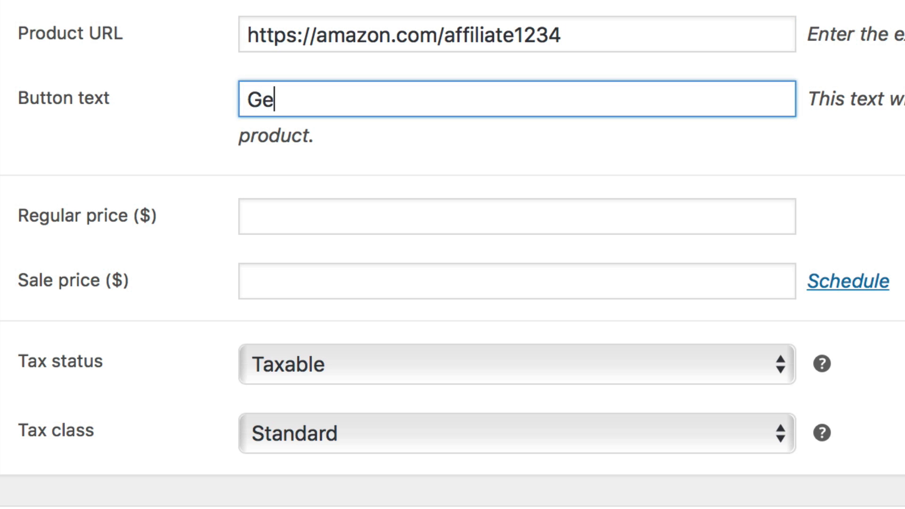
{"action": "type", "text": "t this shirt!"}
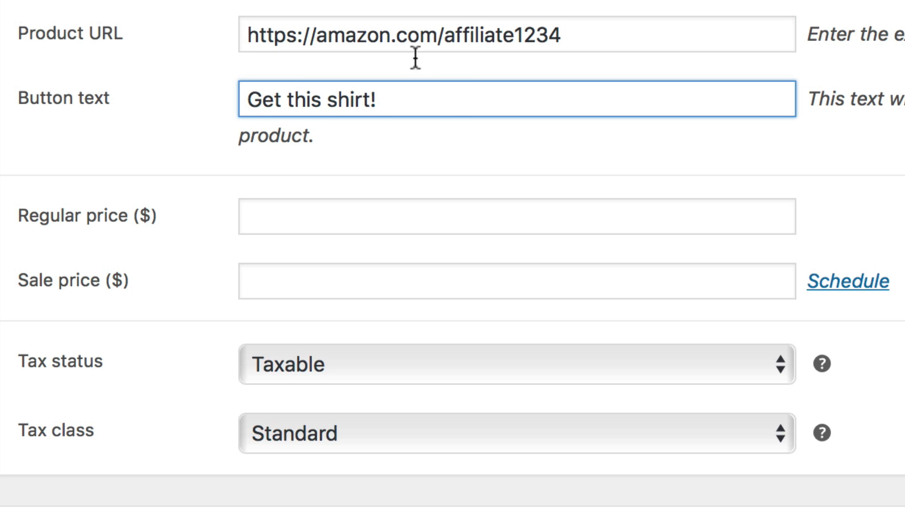
{"action": "left_click", "coordinate": [447, 148]}
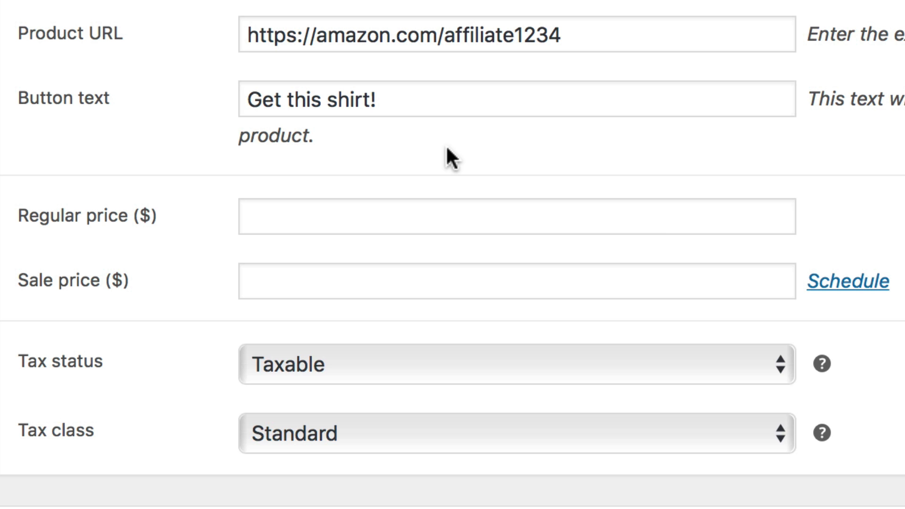
Set the affiliate product's regular price to 20 and sale price to 10 dollars
{"action": "left_click", "coordinate": [404, 222]}
{"action": "type", "text": "20"}
{"action": "key", "text": "Tab"}
{"action": "type", "text": "10"}
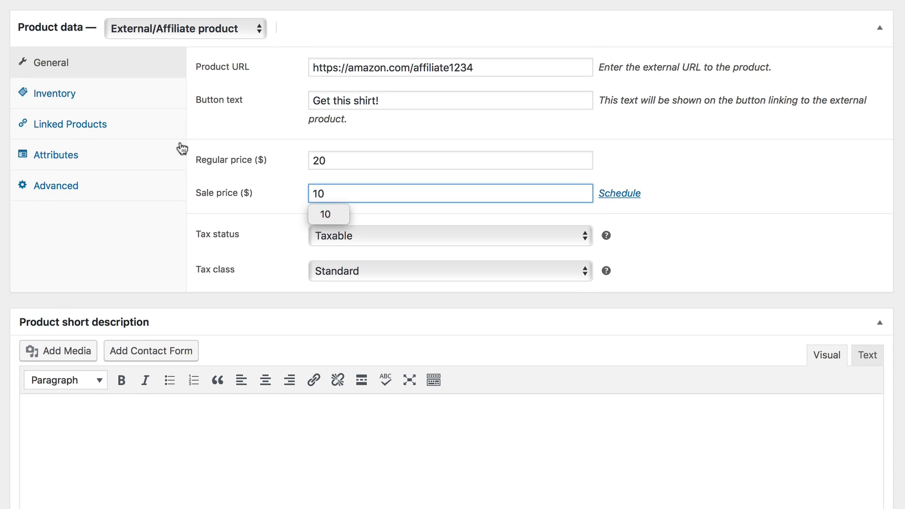
{"action": "left_click", "coordinate": [160, 123]}
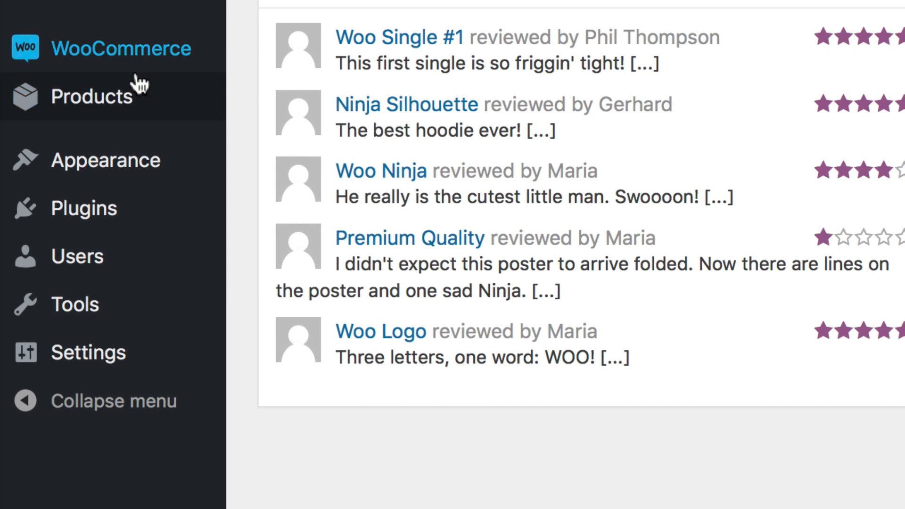
Start another new product titled "Cool new shir…" and assign it to the T-shirts category
{"action": "mouse_move", "coordinate": [89, 362]}
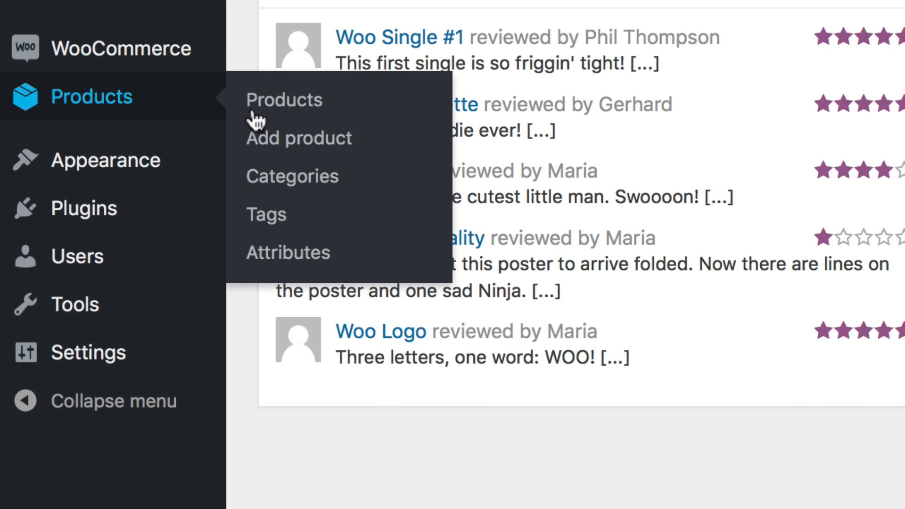
{"action": "left_click", "coordinate": [289, 137]}
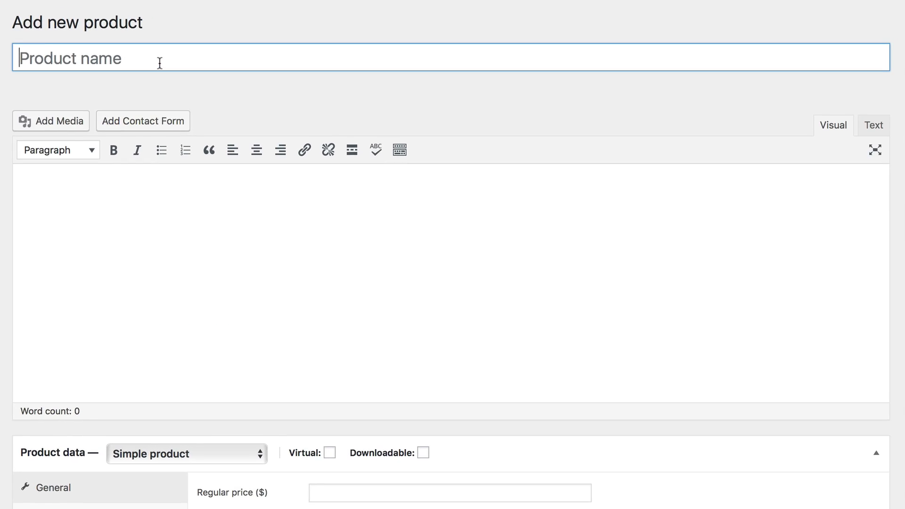
{"action": "type", "text": "Cool new shir"}
{"action": "left_click", "coordinate": [607, 194]}
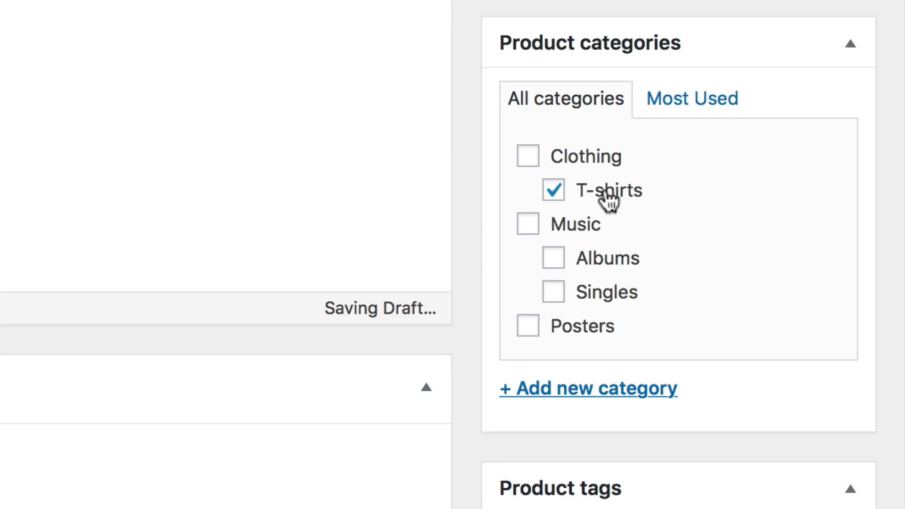
Set the light blue T_6_front t-shirt image as the product image
{"action": "left_click", "coordinate": [606, 200]}
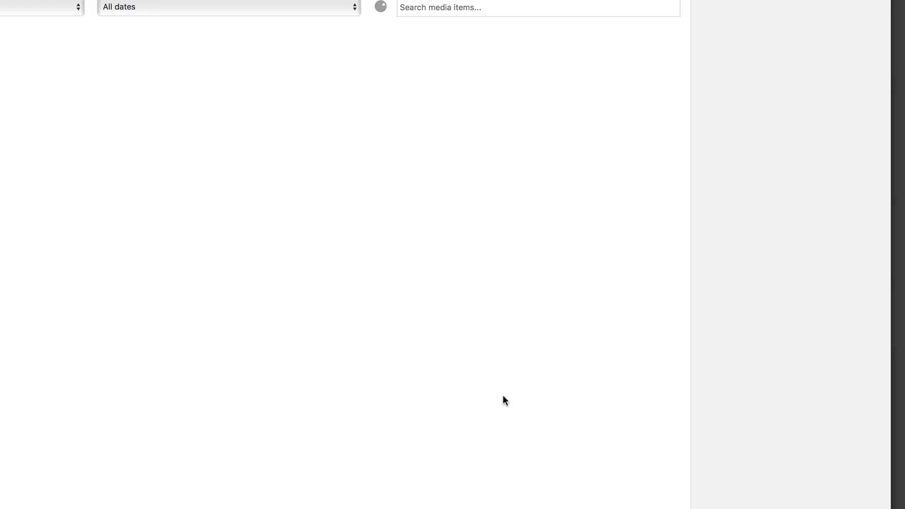
{"action": "left_click", "coordinate": [464, 447]}
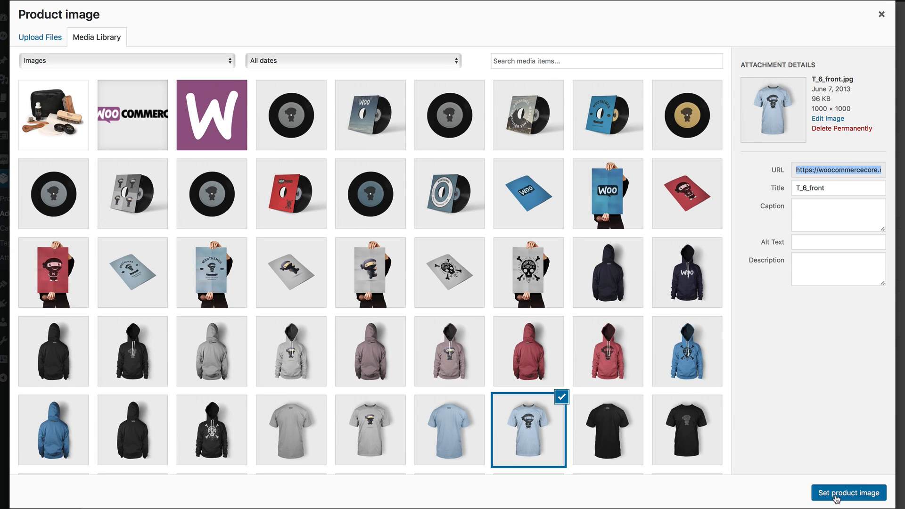
{"action": "left_click", "coordinate": [835, 496]}
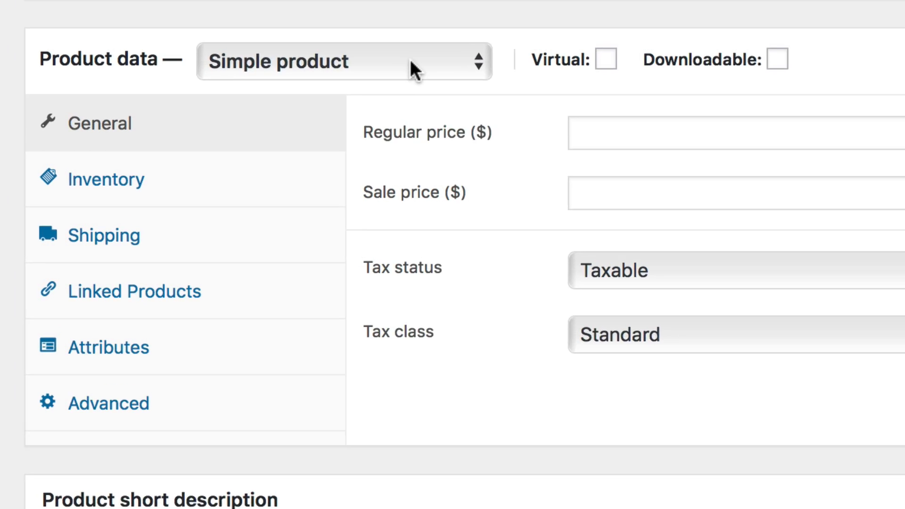
Make it a Variable product and add the Size attribute to it
{"action": "left_click", "coordinate": [415, 69]}
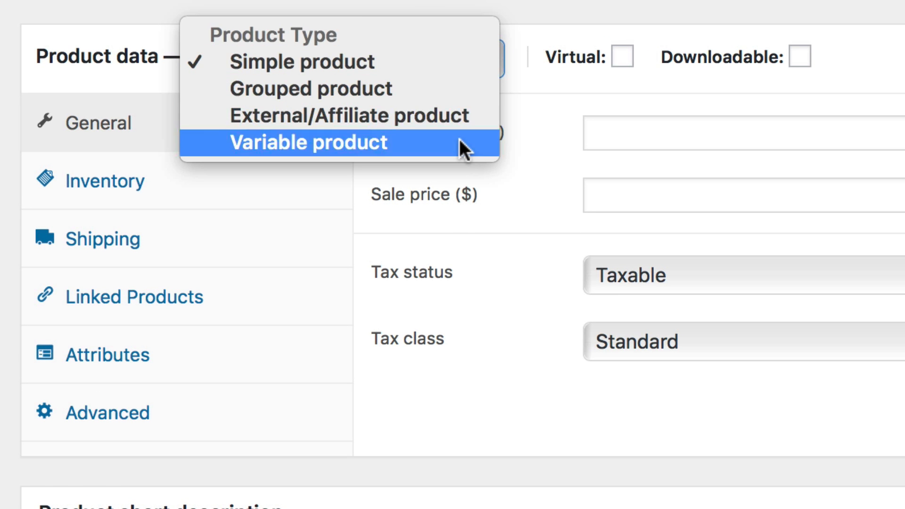
{"action": "left_click", "coordinate": [464, 150]}
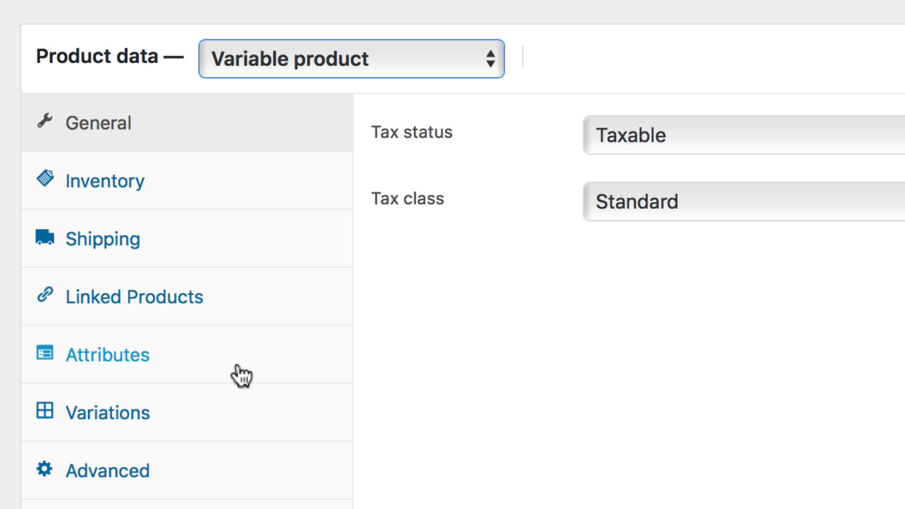
{"action": "left_click", "coordinate": [237, 367]}
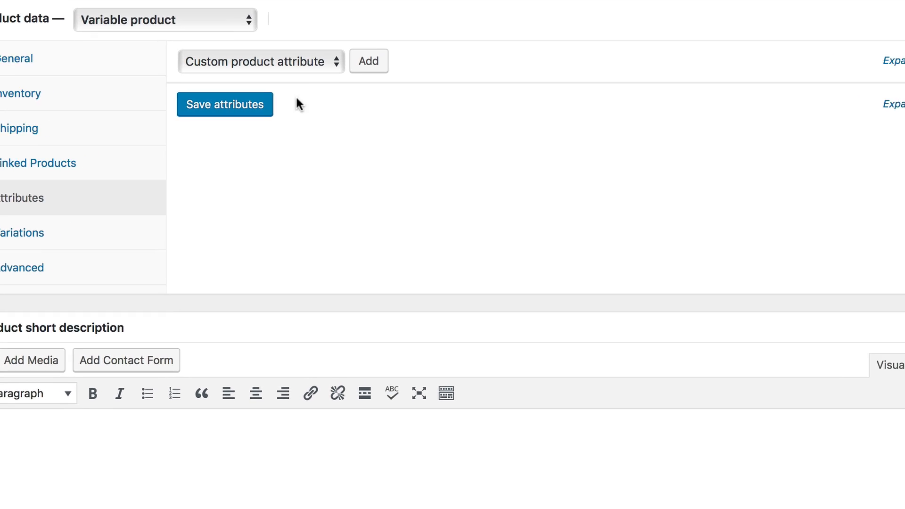
{"action": "left_click", "coordinate": [325, 68]}
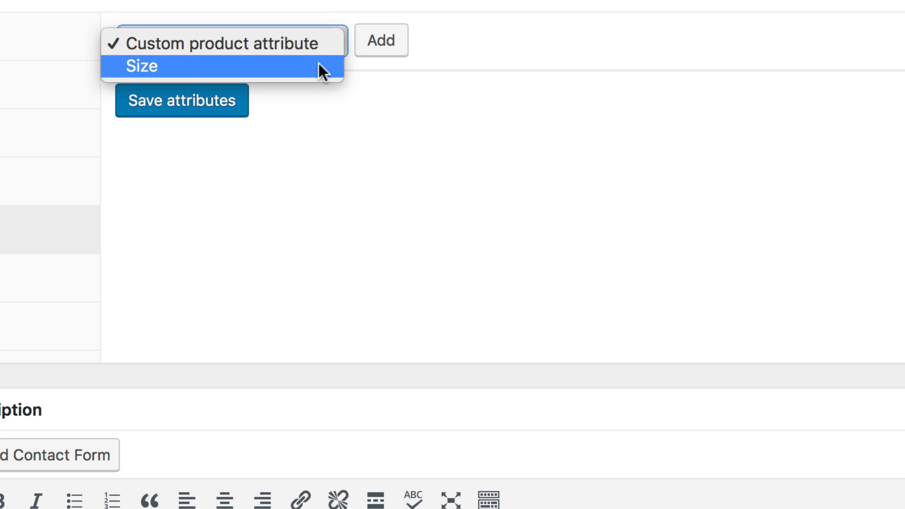
{"action": "left_click", "coordinate": [319, 63]}
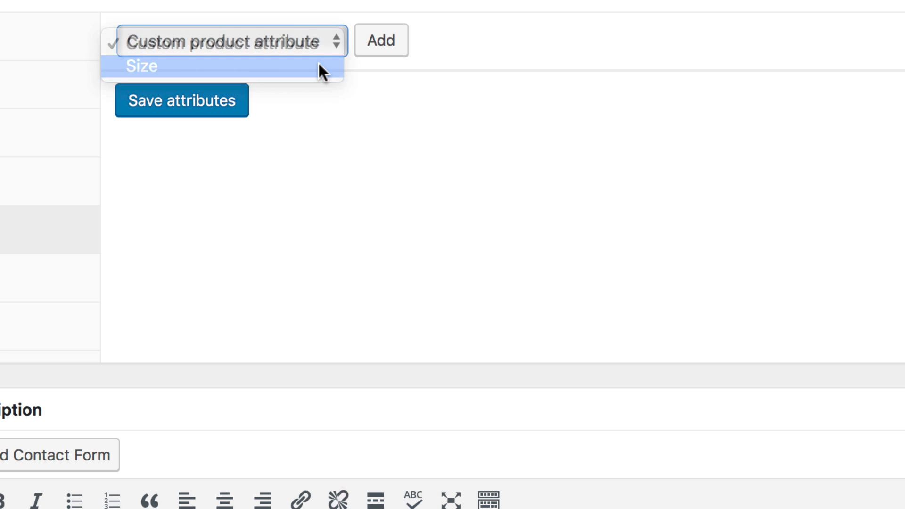
{"action": "left_click", "coordinate": [388, 49]}
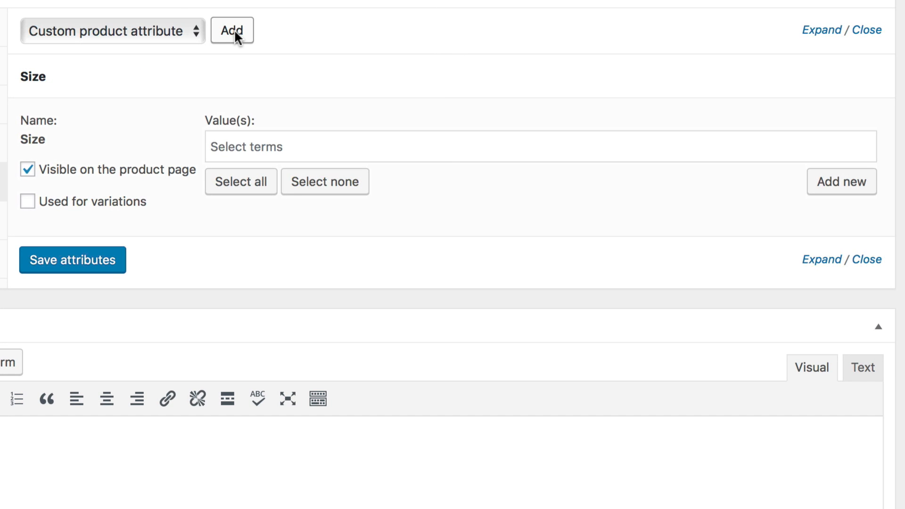
Give Size the values Large, Medium, Small and a new term Extra Large, enable it for variations, and save attributes
{"action": "left_click", "coordinate": [244, 146]}
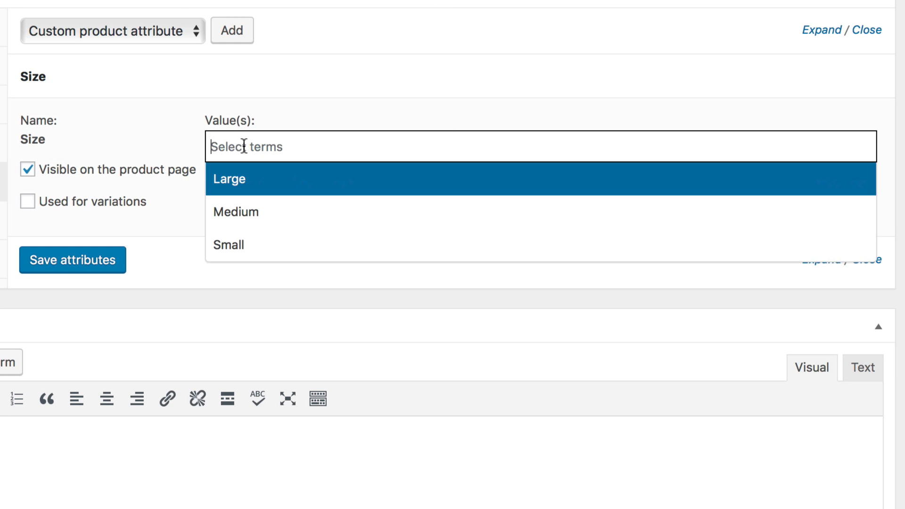
{"action": "left_click", "coordinate": [155, 126]}
{"action": "left_click", "coordinate": [233, 189]}
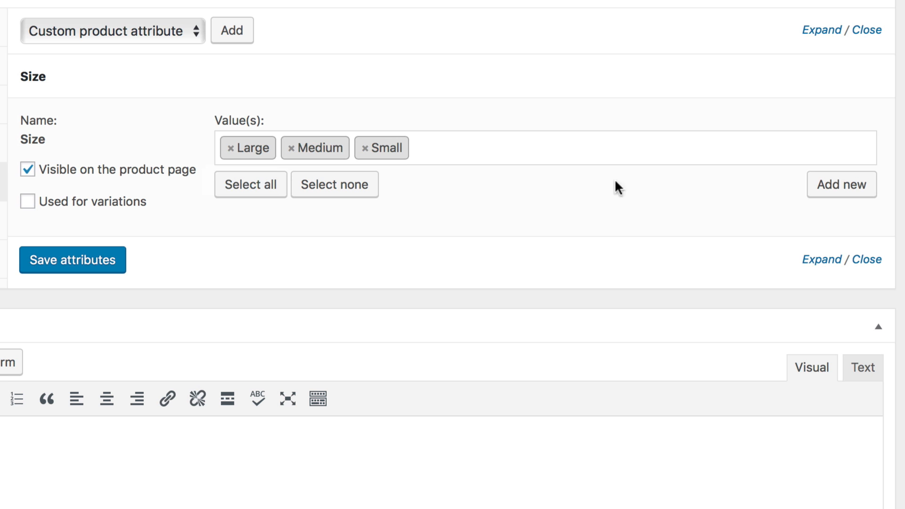
{"action": "left_click", "coordinate": [868, 184]}
{"action": "type", "text": "Extra Large"}
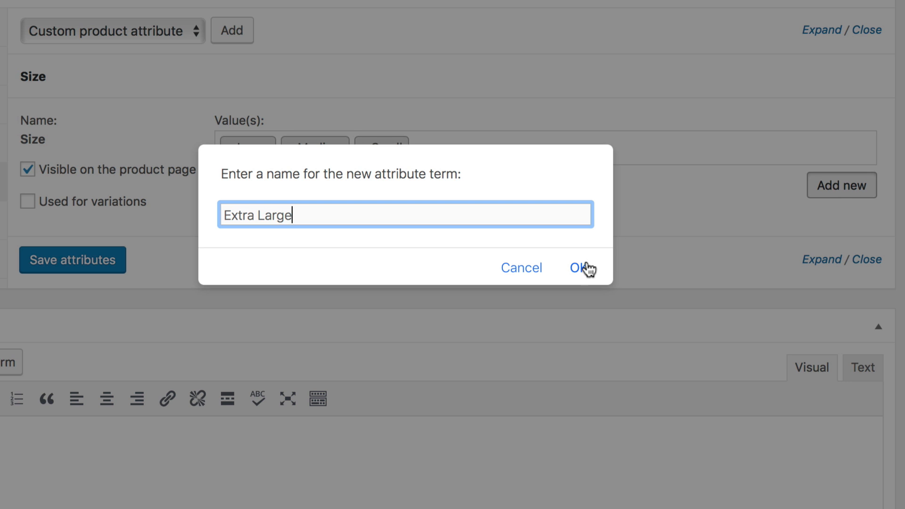
{"action": "left_click", "coordinate": [583, 270]}
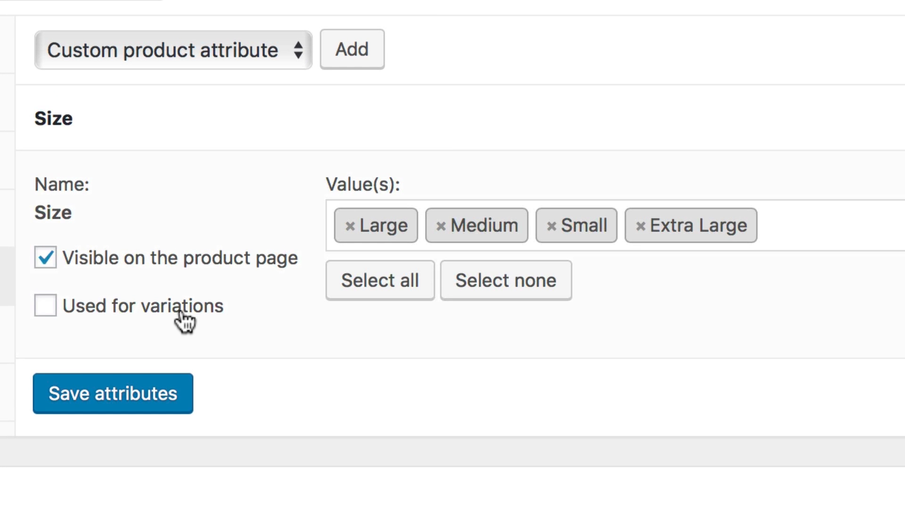
{"action": "left_click", "coordinate": [181, 313]}
{"action": "left_click", "coordinate": [140, 414]}
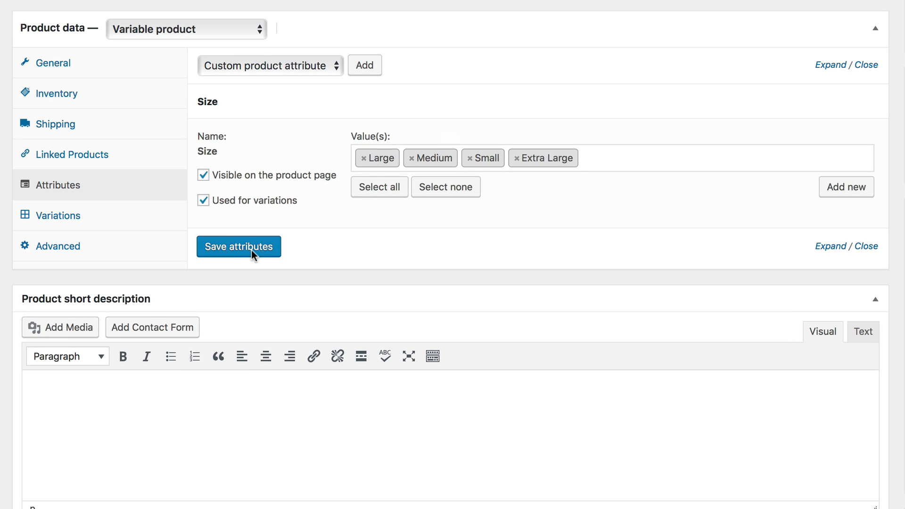
Create variations from all attributes and confirm
{"action": "left_click", "coordinate": [134, 208]}
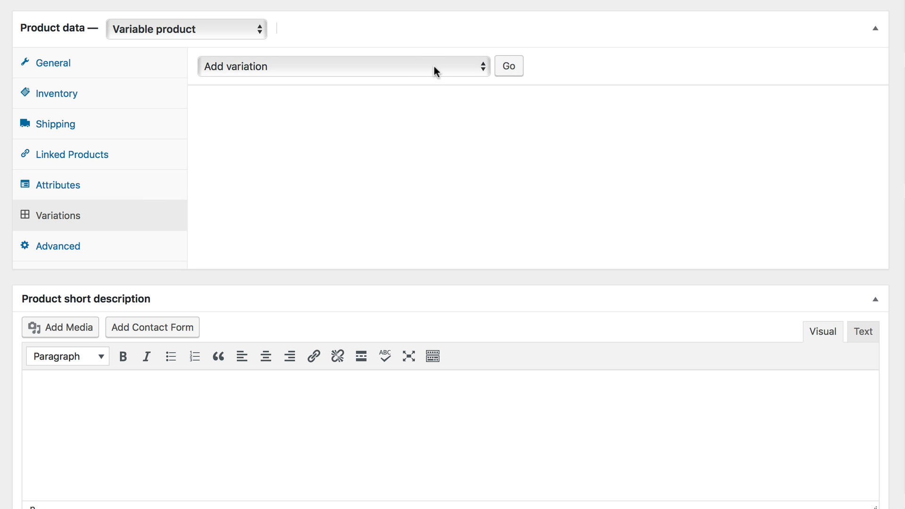
{"action": "left_click", "coordinate": [435, 66]}
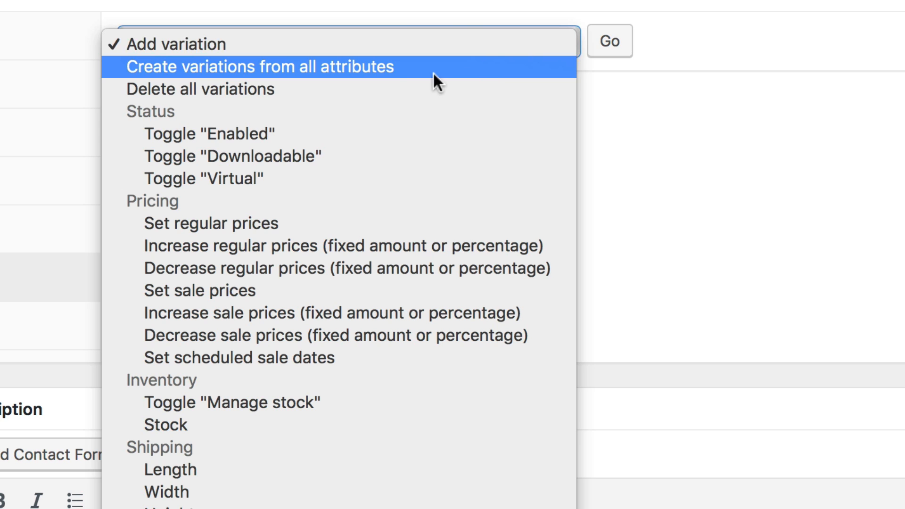
{"action": "left_click", "coordinate": [465, 71]}
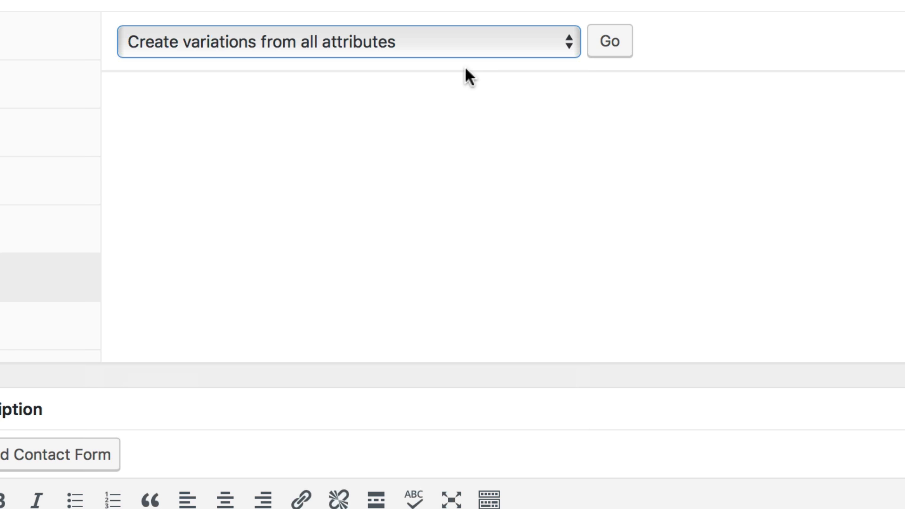
{"action": "left_click", "coordinate": [629, 50]}
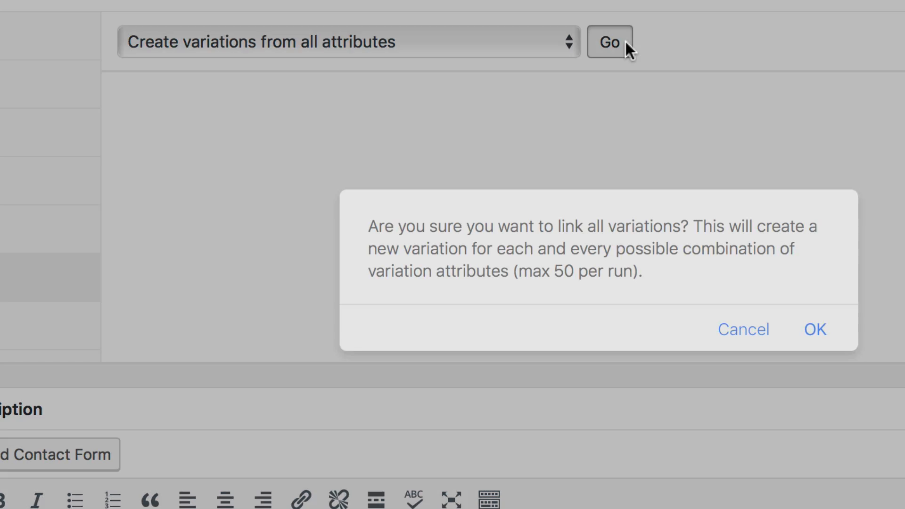
{"action": "left_click", "coordinate": [813, 332]}
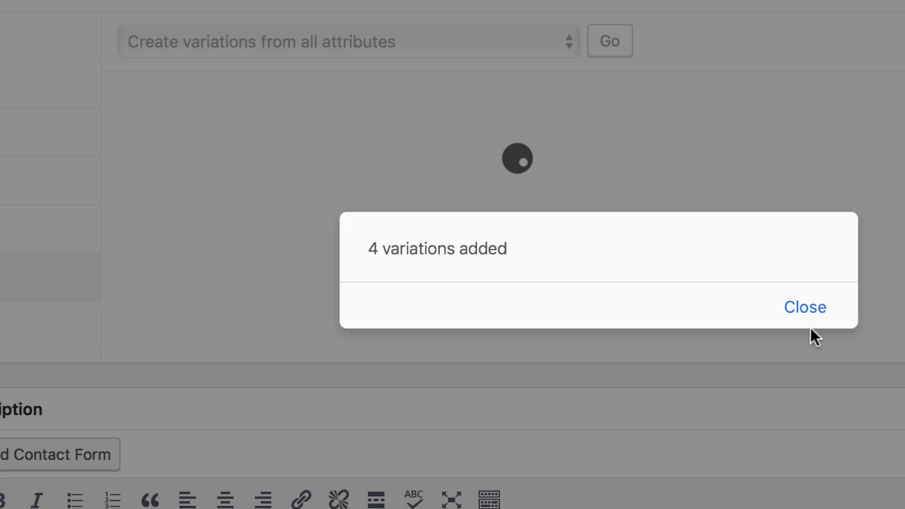
{"action": "left_click", "coordinate": [805, 308]}
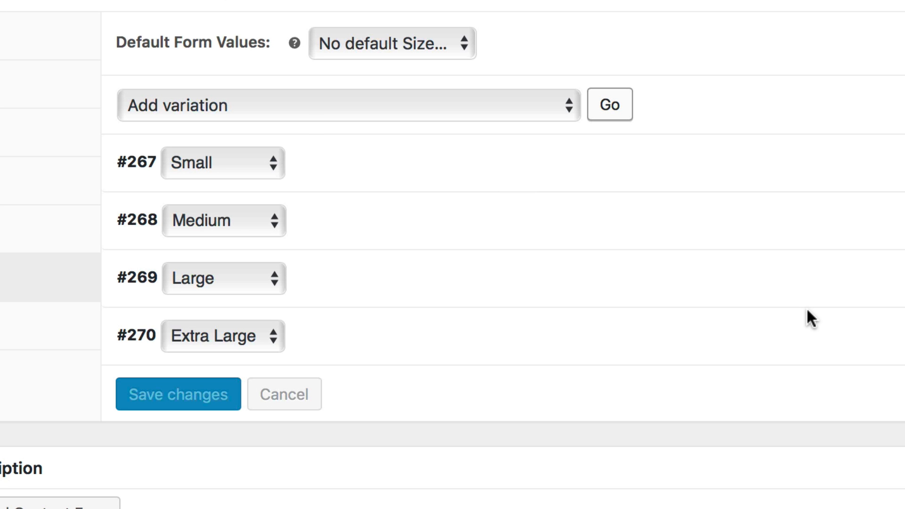
Open the Small variation, enable stock management with a stock quantity of 10, and allow backorders
{"action": "left_click", "coordinate": [614, 179]}
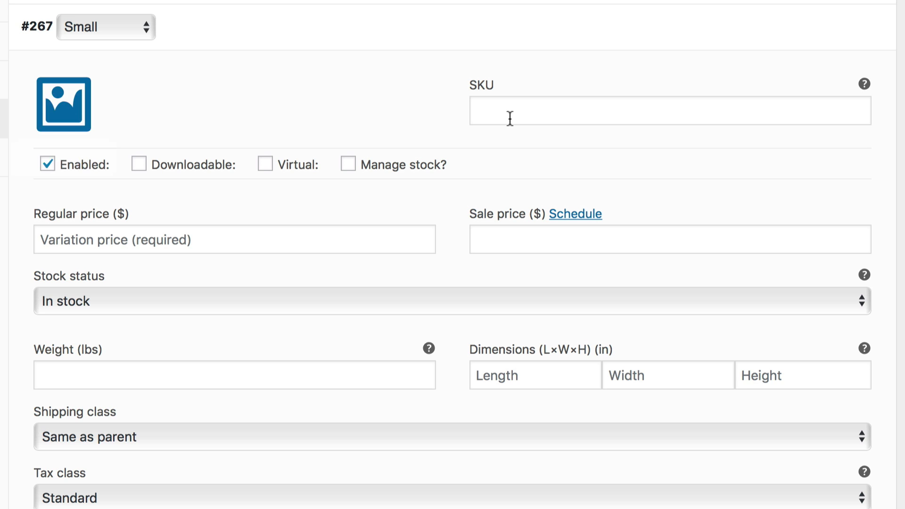
{"action": "mouse_move", "coordinate": [196, 165]}
{"action": "mouse_move", "coordinate": [357, 170]}
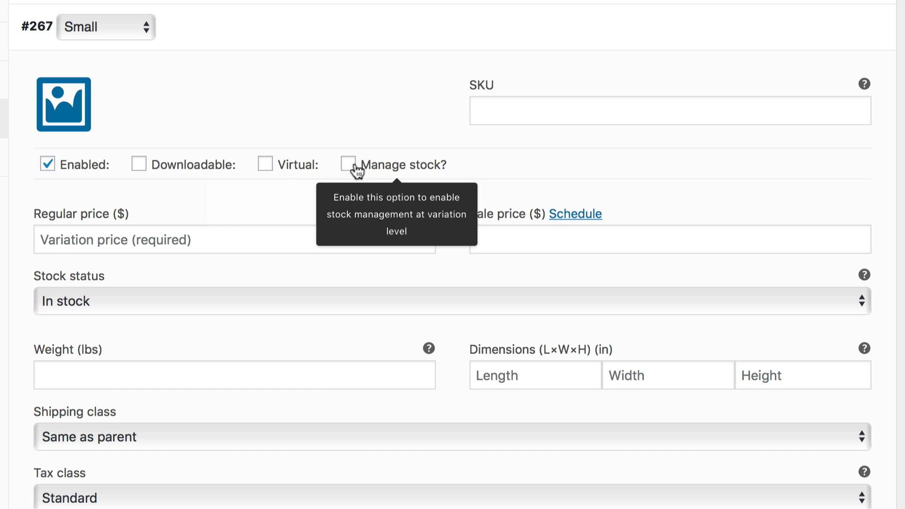
{"action": "left_click", "coordinate": [238, 232]}
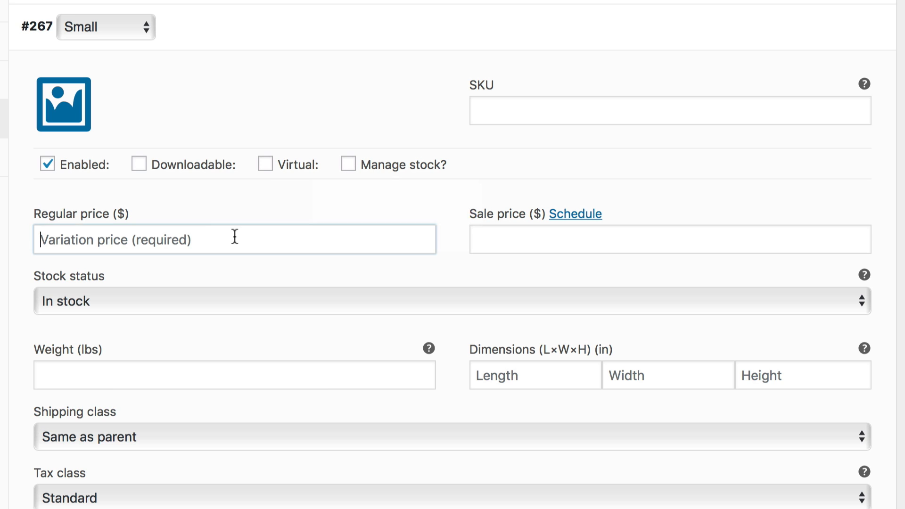
{"action": "left_click", "coordinate": [501, 226]}
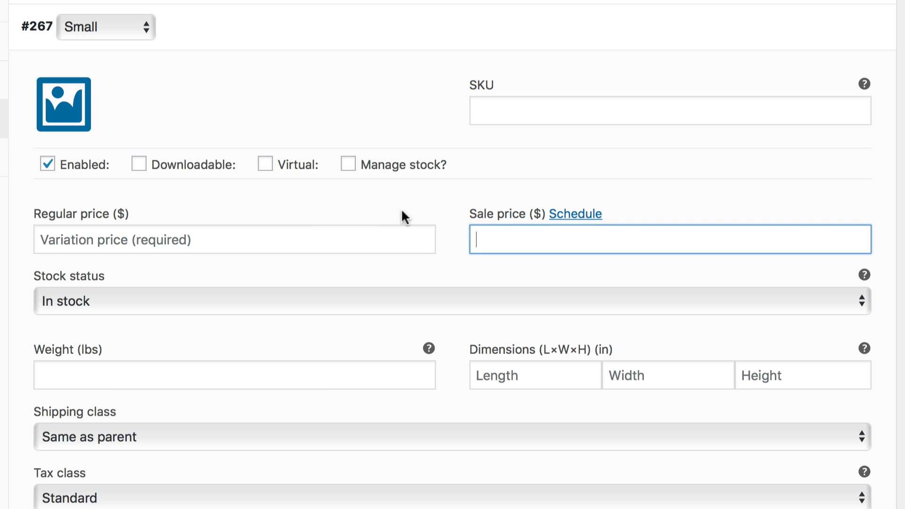
{"action": "left_click", "coordinate": [347, 164]}
{"action": "left_click", "coordinate": [252, 310]}
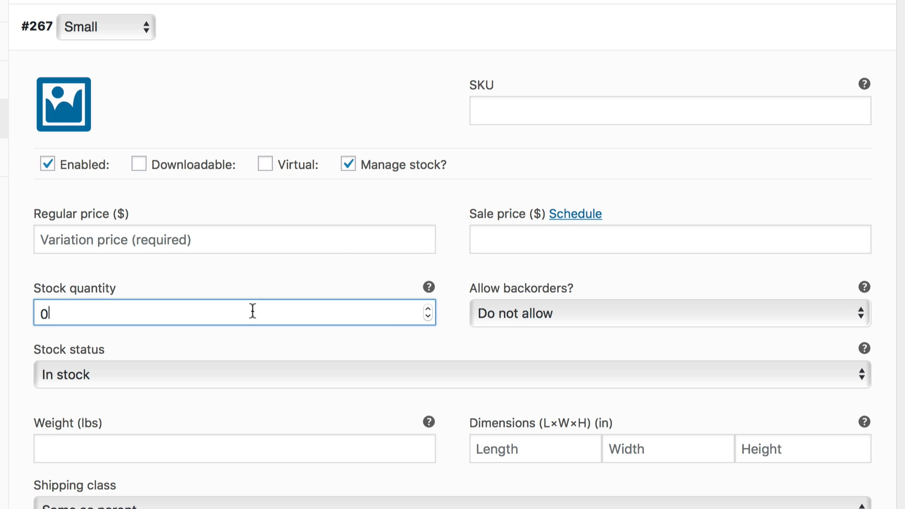
{"action": "key", "text": "BackSpace"}
{"action": "type", "text": "10"}
{"action": "left_click", "coordinate": [629, 314]}
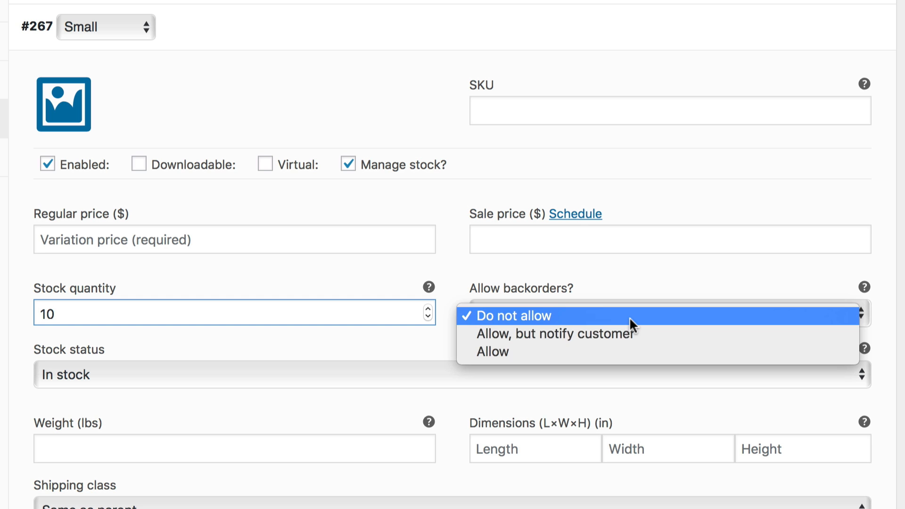
{"action": "left_click", "coordinate": [629, 351]}
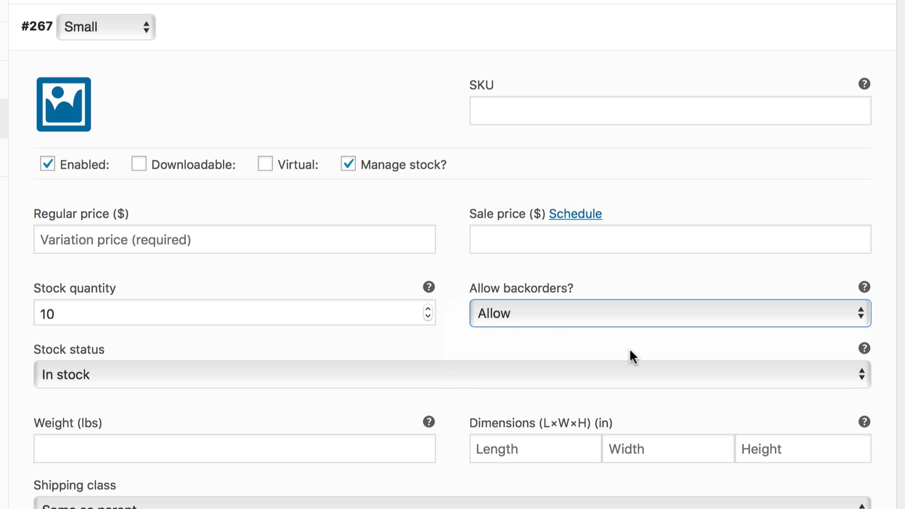
Look through the Small variation's stock status, weight, dimensions and shipping class fields
{"action": "scroll", "coordinate": [580, 266], "scroll_direction": "down", "scroll_amount": 3}
{"action": "scroll", "coordinate": [579, 267], "scroll_direction": "down", "scroll_amount": 3}
{"action": "left_click", "coordinate": [489, 186]}
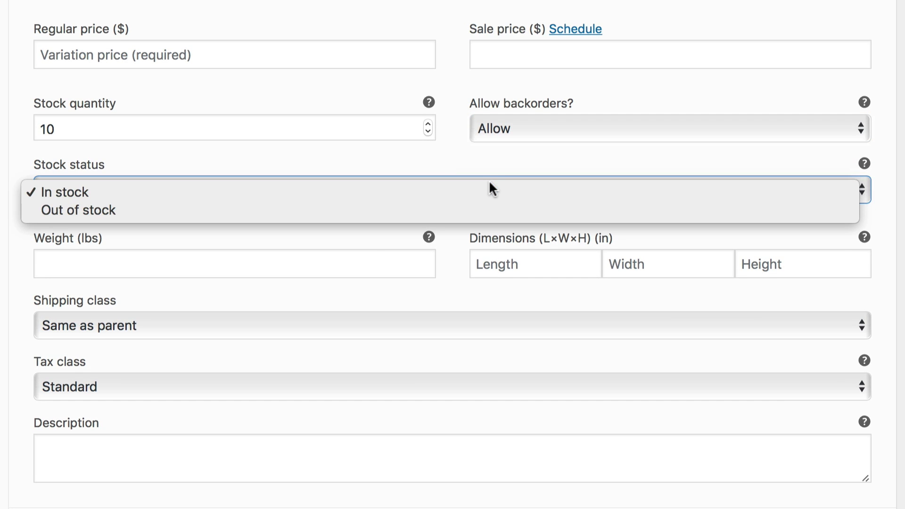
{"action": "left_click", "coordinate": [489, 188]}
{"action": "left_click", "coordinate": [348, 262]}
{"action": "left_click", "coordinate": [519, 263]}
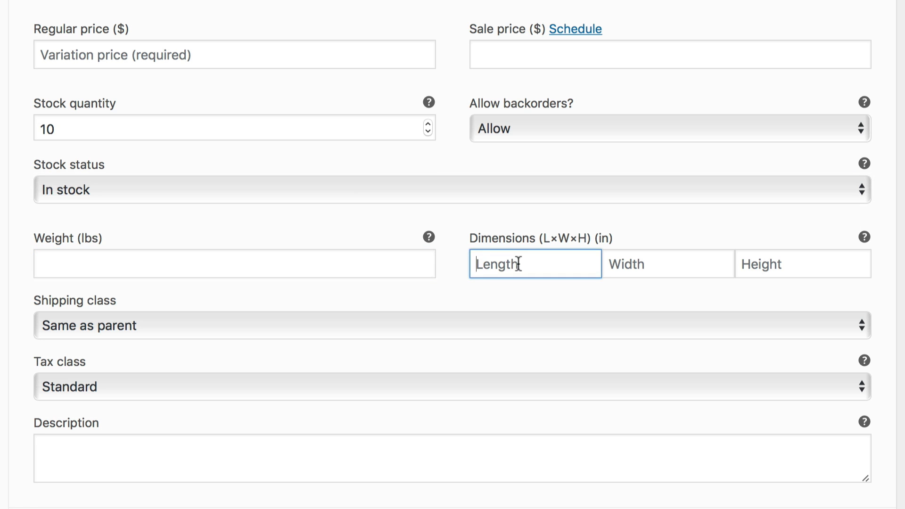
{"action": "key", "text": "Tab"}
{"action": "key", "text": "Tab"}
{"action": "left_click", "coordinate": [485, 328]}
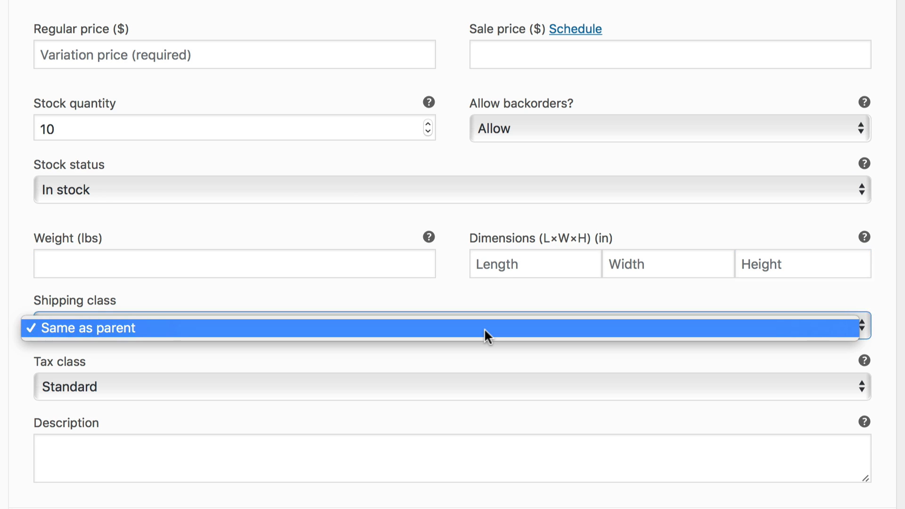
{"action": "left_click", "coordinate": [485, 328]}
Toggle the Small variation's Virtual option on and back off
{"action": "scroll", "coordinate": [485, 338], "scroll_direction": "up", "scroll_amount": 1}
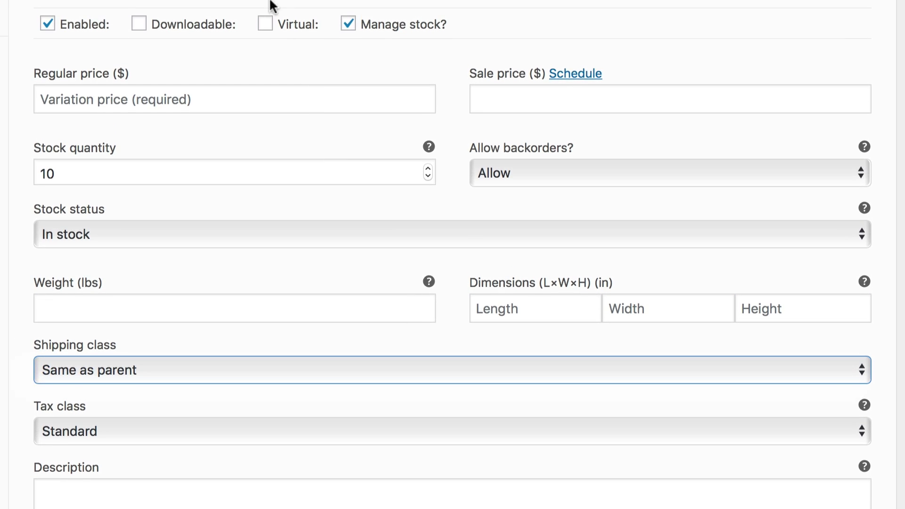
{"action": "left_click", "coordinate": [264, 24]}
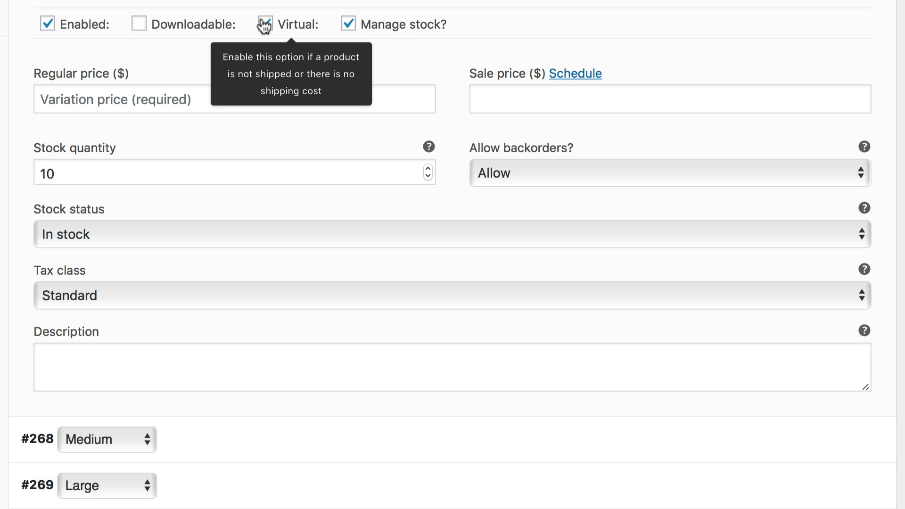
{"action": "left_click", "coordinate": [265, 24]}
Review the Small variation's tax class options, keeping Standard
{"action": "scroll", "coordinate": [255, 257], "scroll_direction": "down", "scroll_amount": 1}
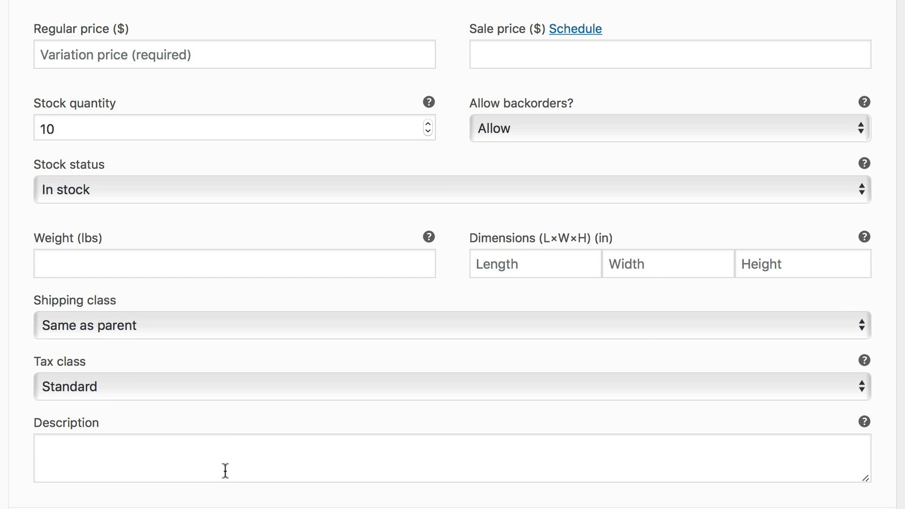
{"action": "left_click", "coordinate": [227, 390]}
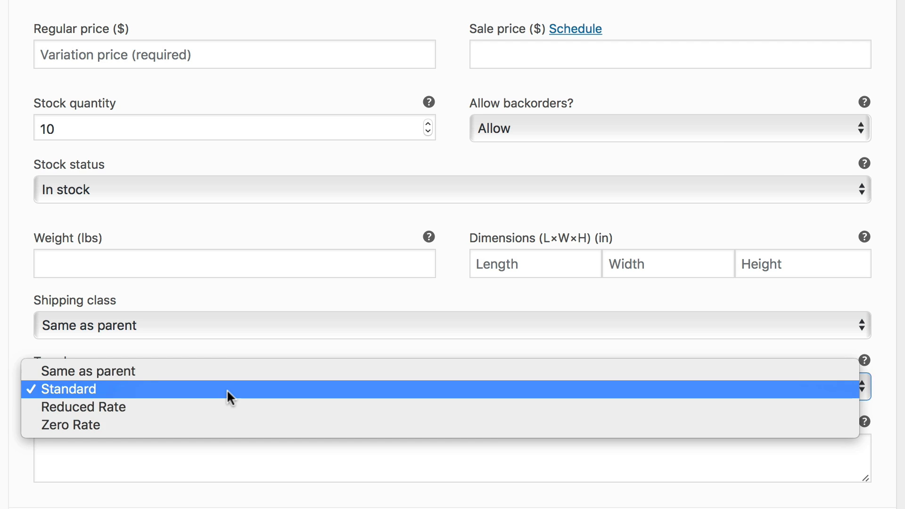
{"action": "left_click", "coordinate": [227, 388]}
{"action": "left_click", "coordinate": [214, 457]}
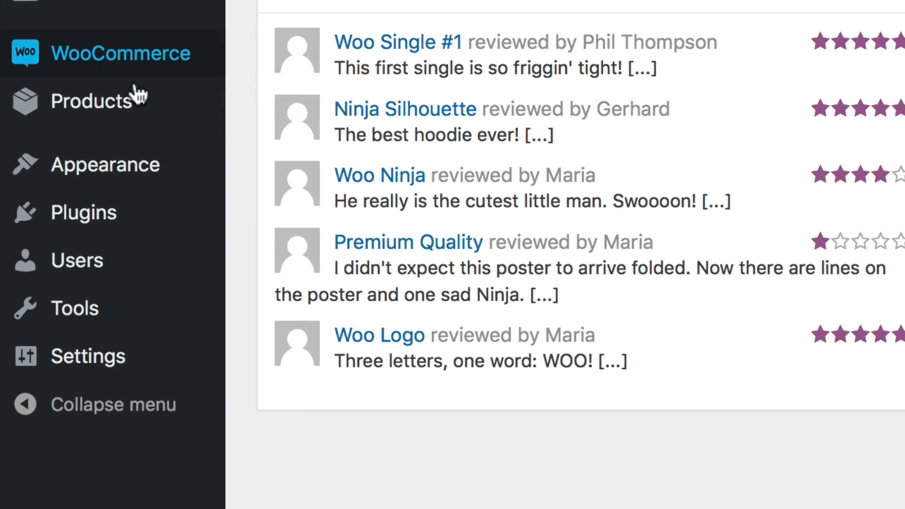
Open the Flying Ninja product for editing and mark it as Downloadable
{"action": "mouse_move", "coordinate": [91, 373]}
{"action": "left_click", "coordinate": [137, 107]}
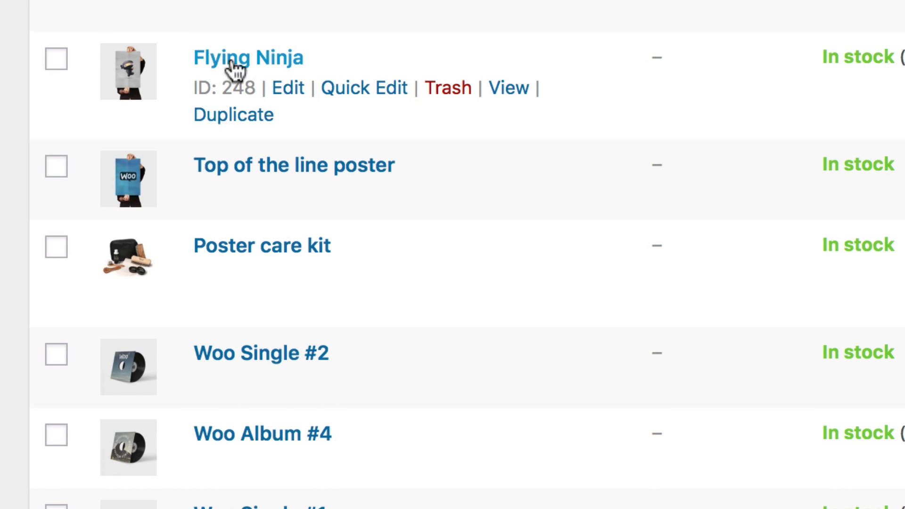
{"action": "left_click", "coordinate": [281, 88]}
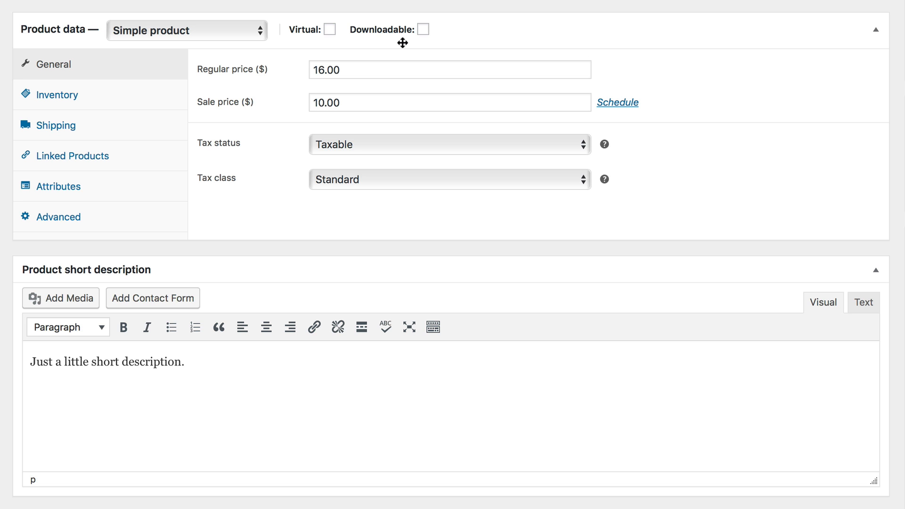
{"action": "mouse_move", "coordinate": [423, 30]}
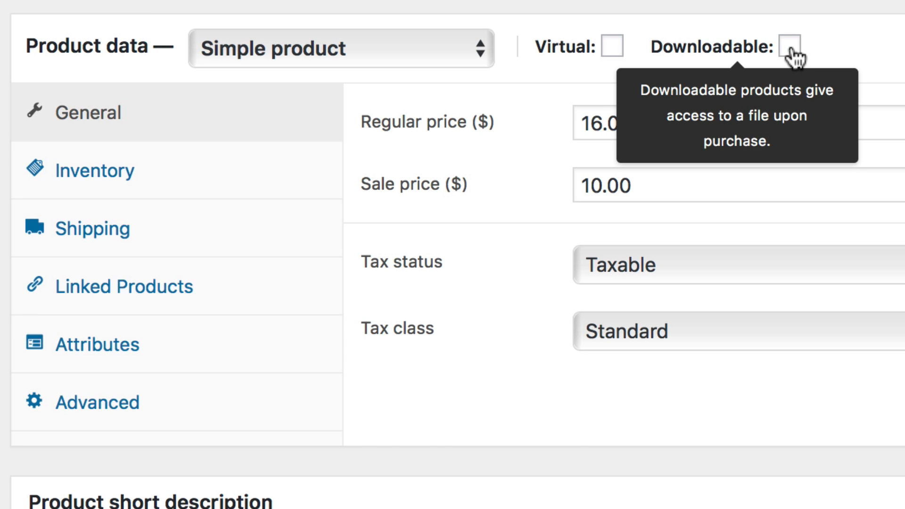
{"action": "left_click", "coordinate": [790, 47]}
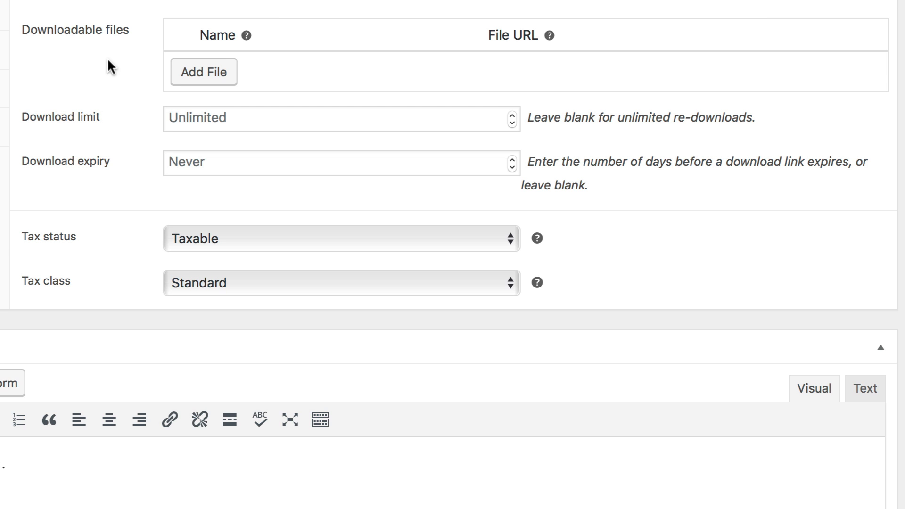
Add a downloadable file named PSD and open the file chooser, closing it without choosing a file
{"action": "left_click", "coordinate": [188, 72]}
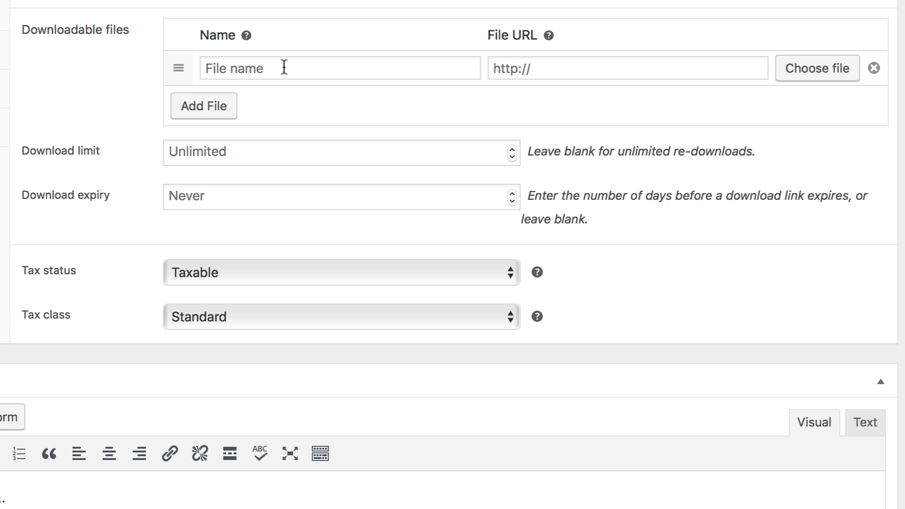
{"action": "left_click", "coordinate": [295, 64]}
{"action": "type", "text": "PSD"}
{"action": "left_click", "coordinate": [561, 74]}
{"action": "left_click", "coordinate": [807, 79]}
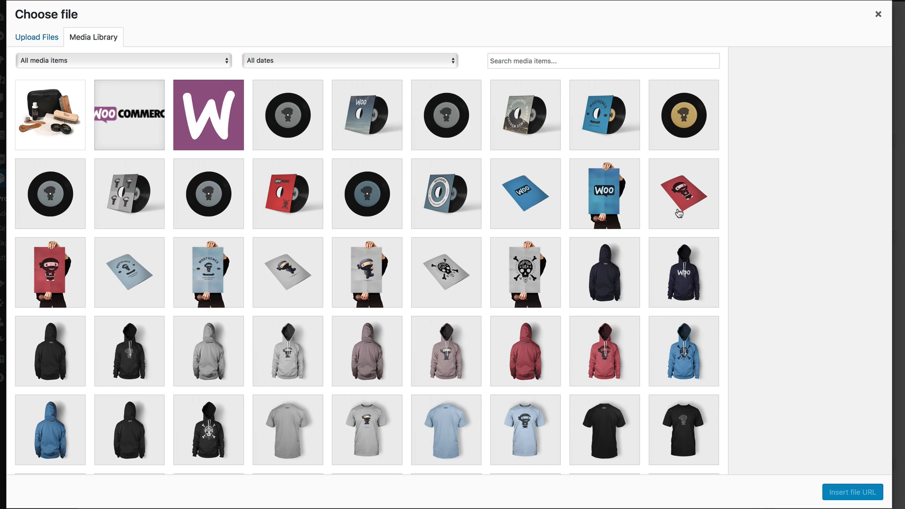
{"action": "left_click", "coordinate": [878, 14]}
Add a second downloadable file entry named .png
{"action": "left_click", "coordinate": [231, 116]}
{"action": "left_click", "coordinate": [239, 108]}
{"action": "type", "text": ".png"}
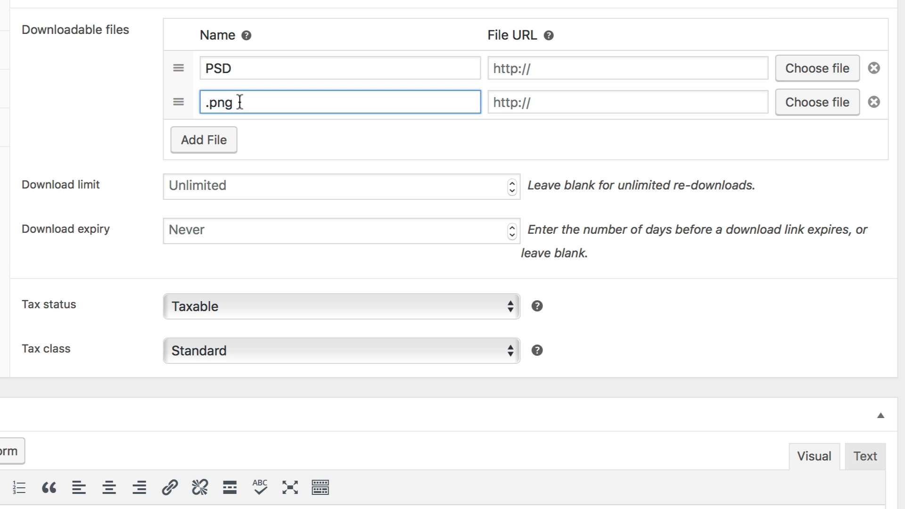
{"action": "left_click", "coordinate": [110, 121]}
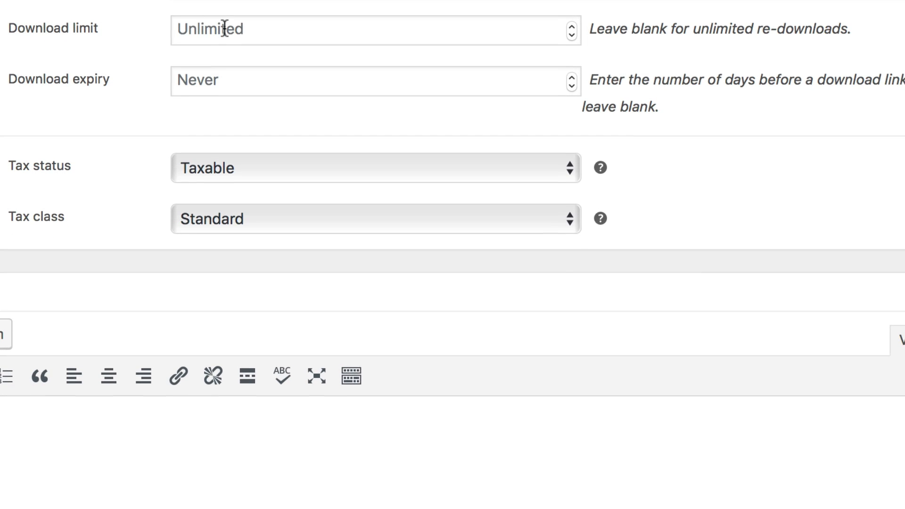
{"action": "left_click", "coordinate": [290, 25]}
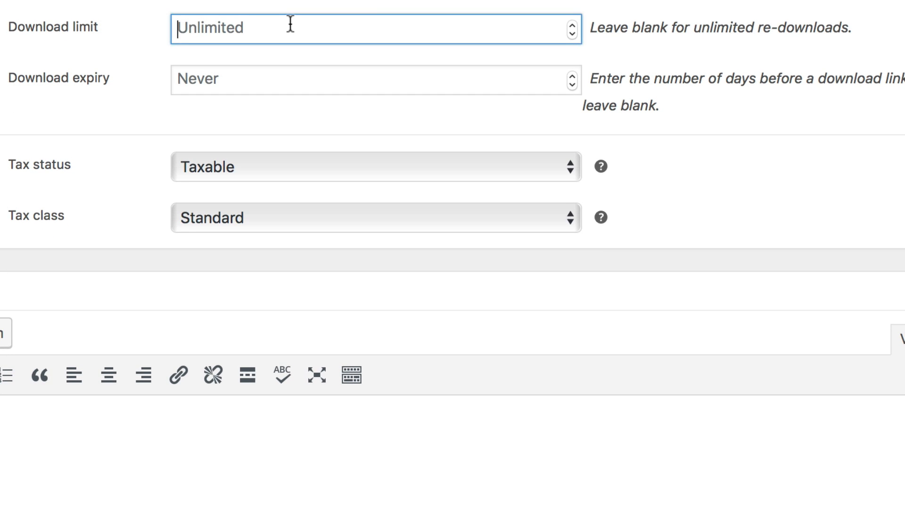
{"action": "type", "text": "10"}
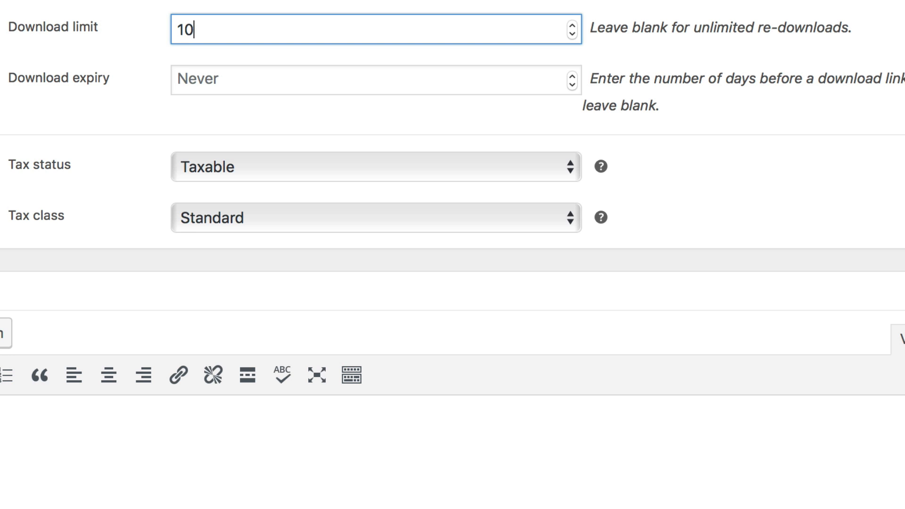
{"action": "key", "text": "BackSpace"}
{"action": "key", "text": "BackSpace"}
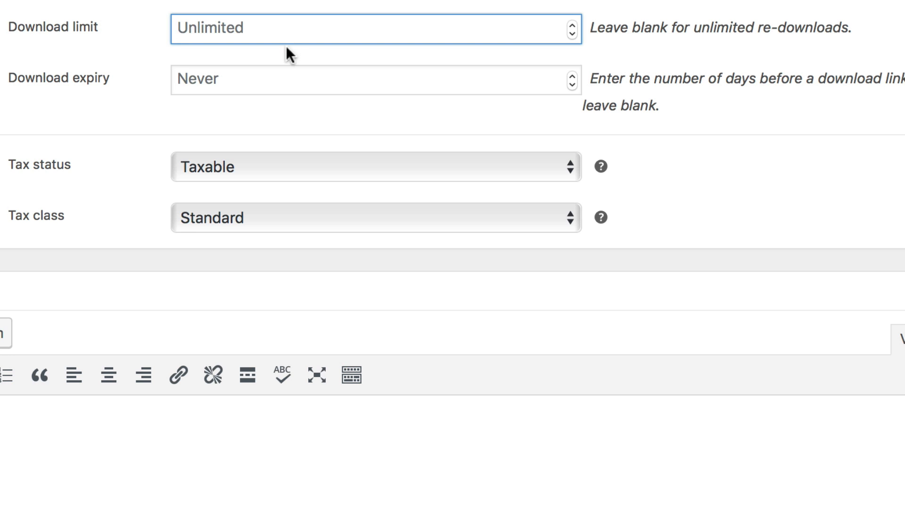
Set the product's download expiry to 365 days
{"action": "left_click", "coordinate": [278, 77]}
{"action": "type", "text": "365"}
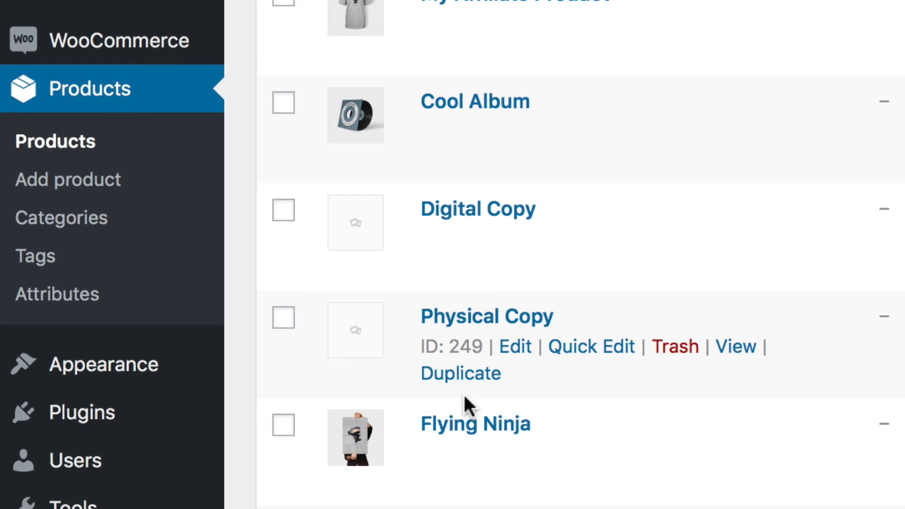
Open Woo Album #1's Digital variation and mark it as Downloadable
{"action": "scroll", "coordinate": [440, 152], "scroll_direction": "down", "scroll_amount": 5}
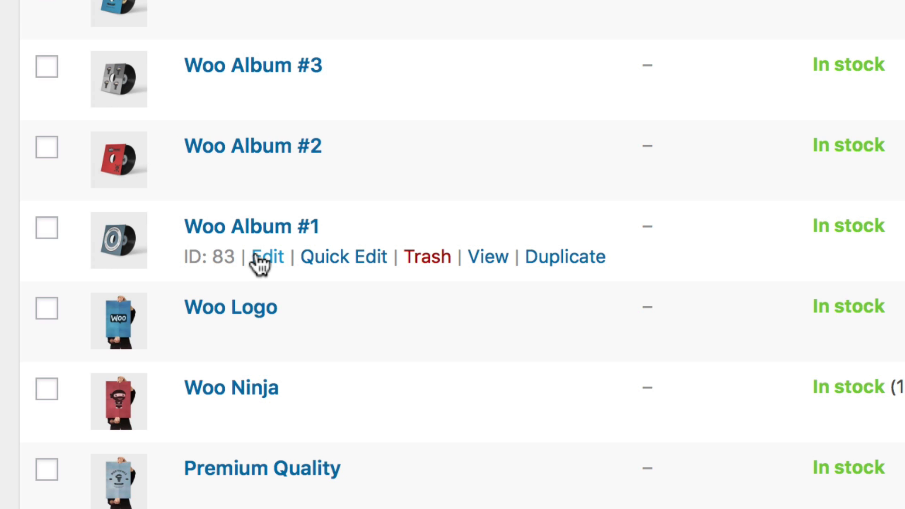
{"action": "left_click", "coordinate": [256, 253]}
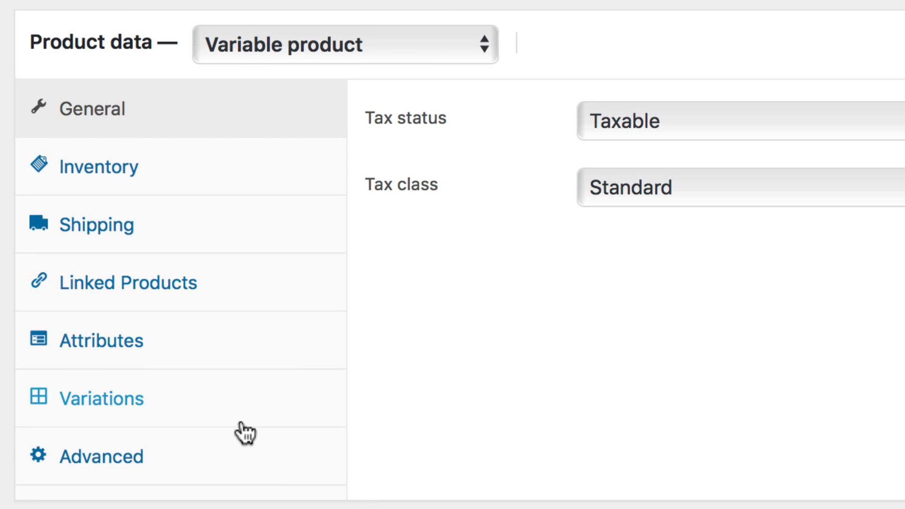
{"action": "left_click", "coordinate": [244, 409]}
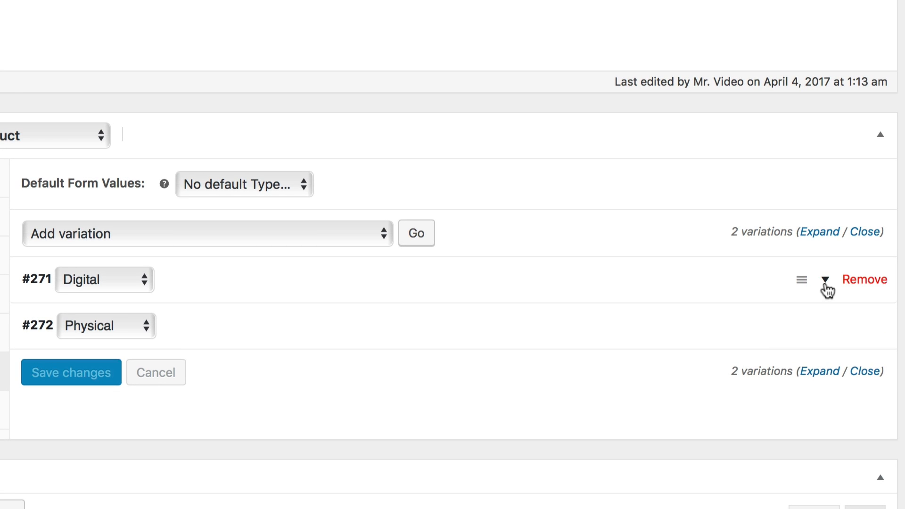
{"action": "left_click", "coordinate": [826, 281]}
{"action": "scroll", "coordinate": [827, 290], "scroll_direction": "down", "scroll_amount": 6}
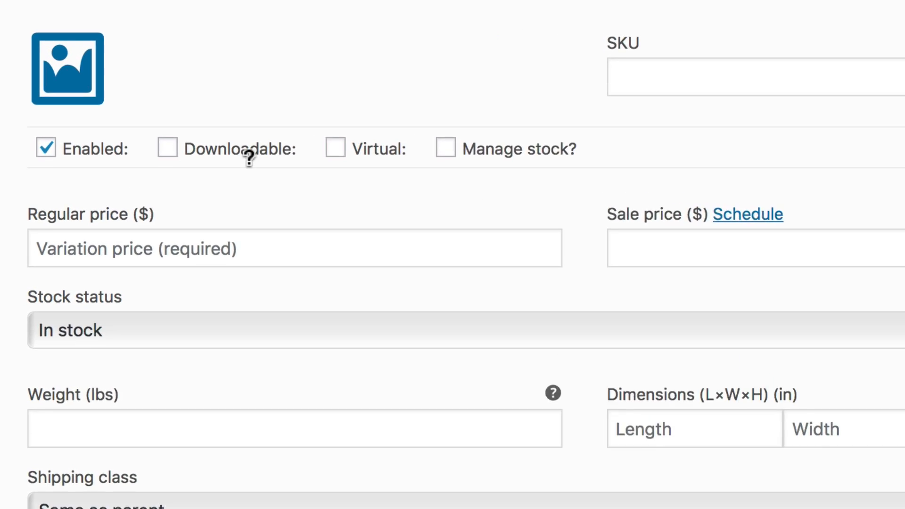
{"action": "mouse_move", "coordinate": [200, 112]}
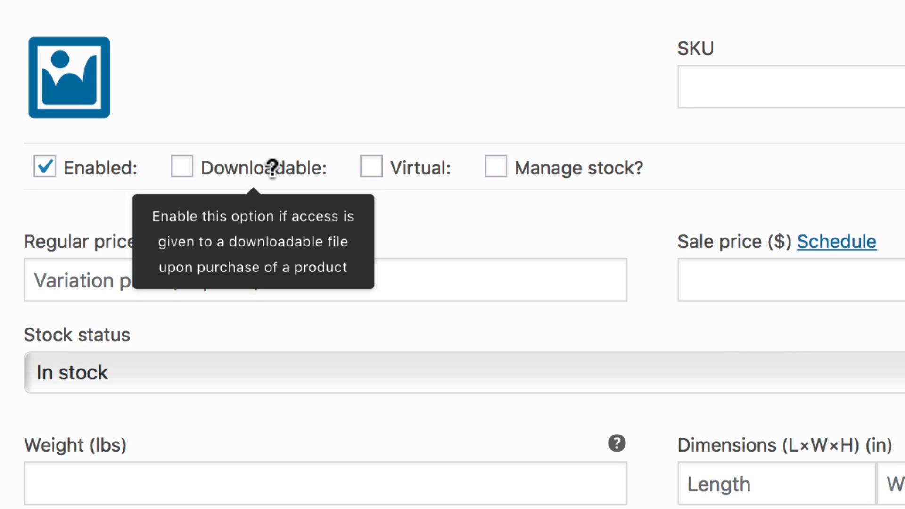
{"action": "left_click", "coordinate": [272, 167]}
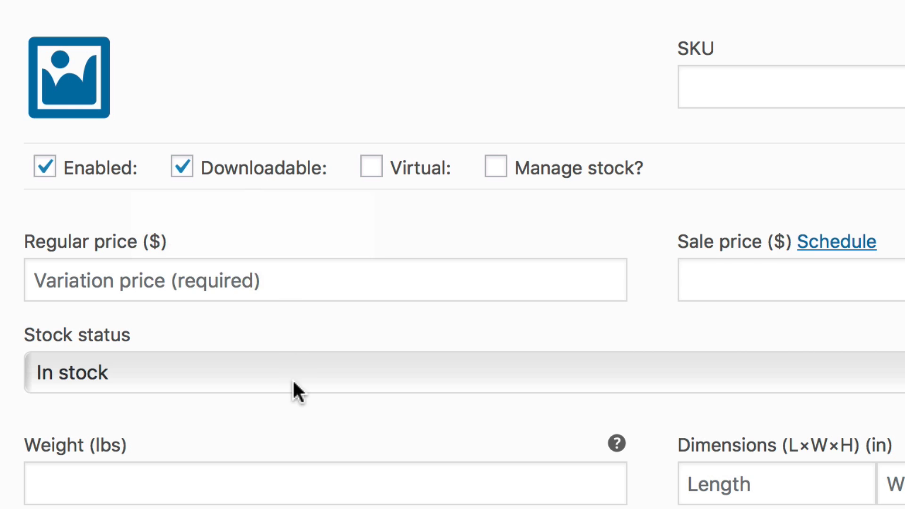
Add a downloadable file row to the Digital variation and open the file chooser, closing it without a selection
{"action": "scroll", "coordinate": [292, 378], "scroll_direction": "down", "scroll_amount": 12}
{"action": "scroll", "coordinate": [293, 325], "scroll_direction": "down", "scroll_amount": 5}
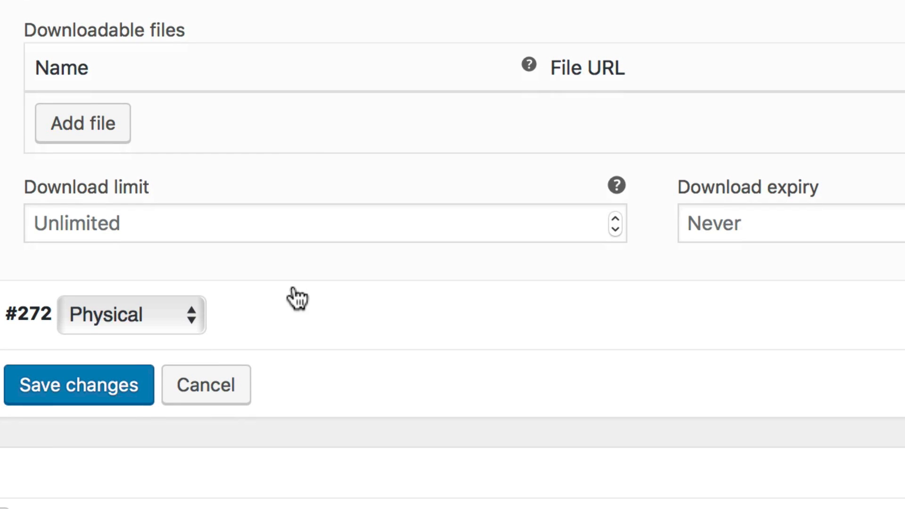
{"action": "left_click", "coordinate": [87, 132]}
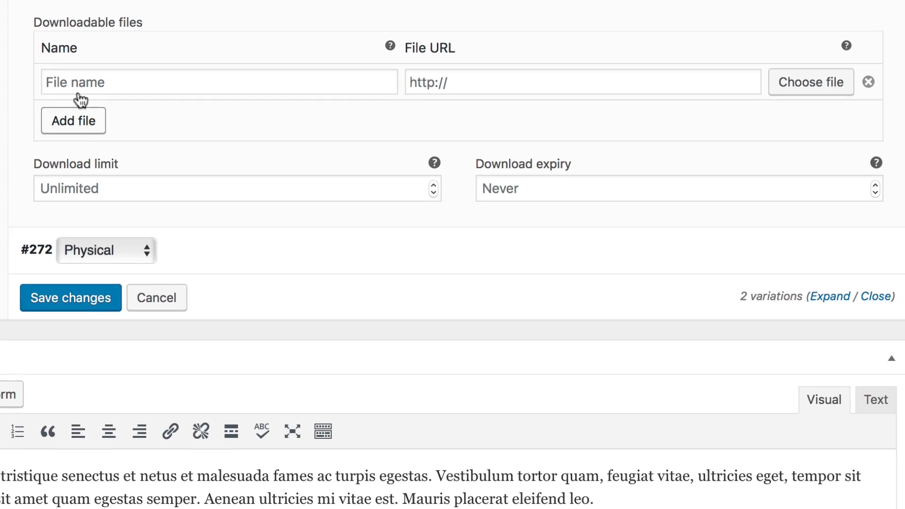
{"action": "left_click", "coordinate": [361, 75]}
{"action": "left_click", "coordinate": [526, 77]}
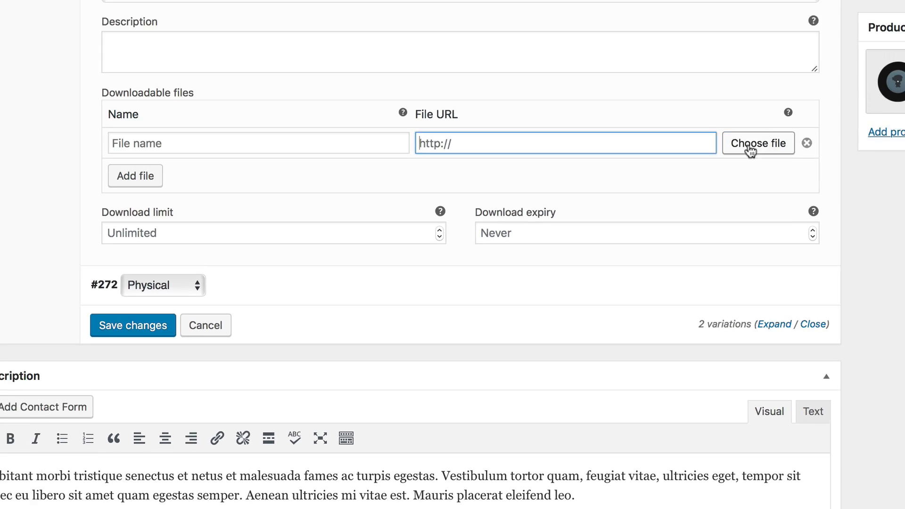
{"action": "left_click", "coordinate": [797, 82]}
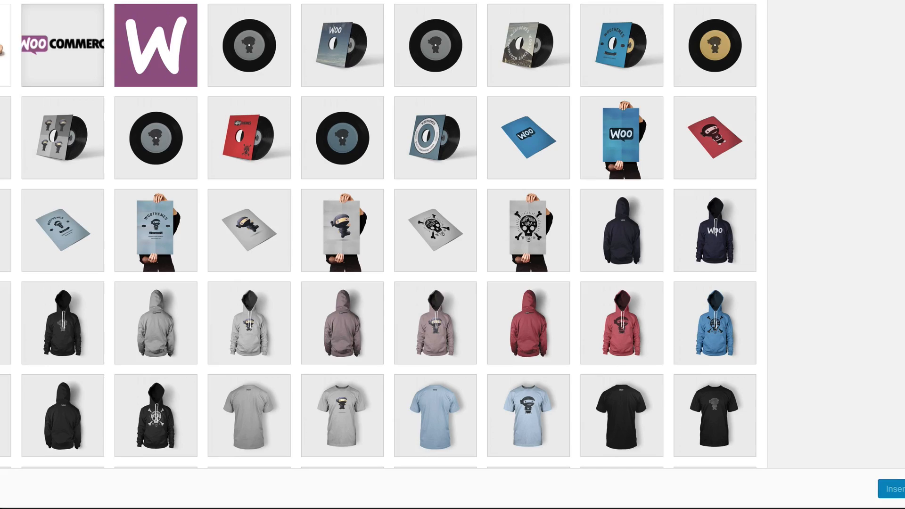
{"action": "left_click", "coordinate": [878, 15]}
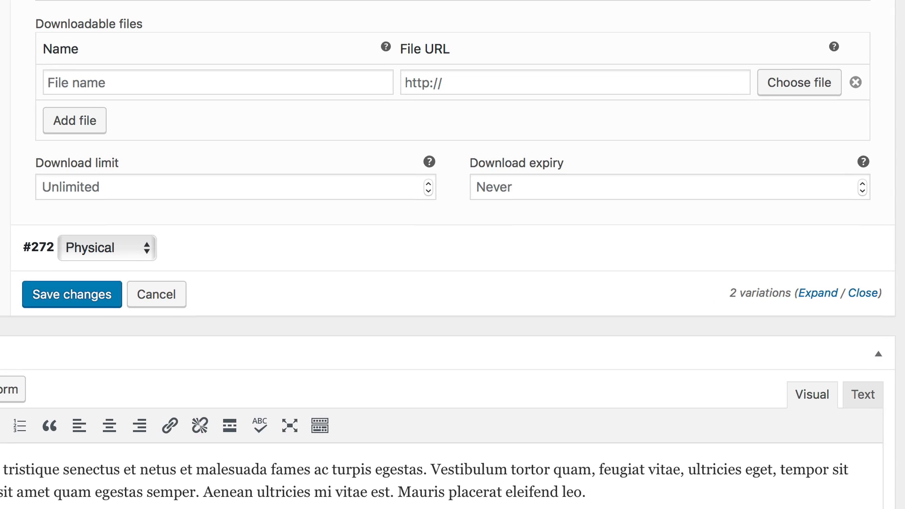
Start editing the Digital variation's download limit and download expiry
{"action": "left_click", "coordinate": [359, 177]}
{"action": "left_click", "coordinate": [537, 183]}
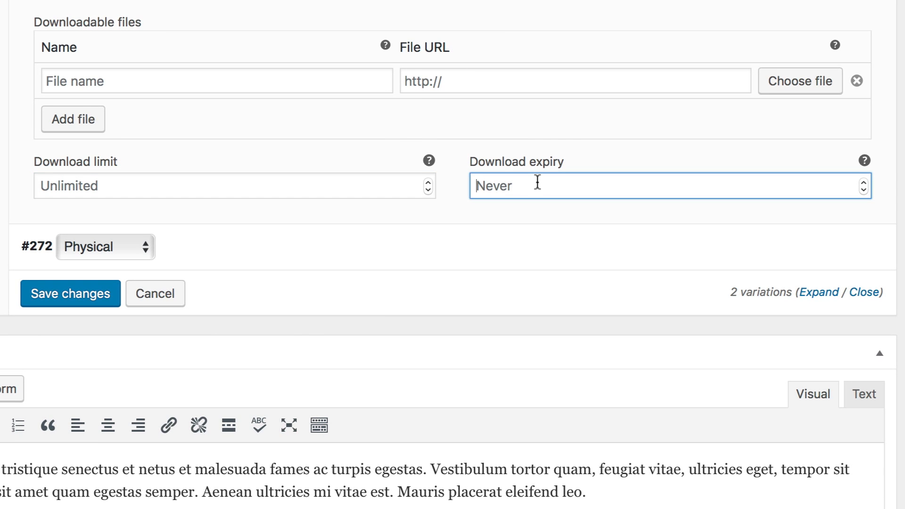